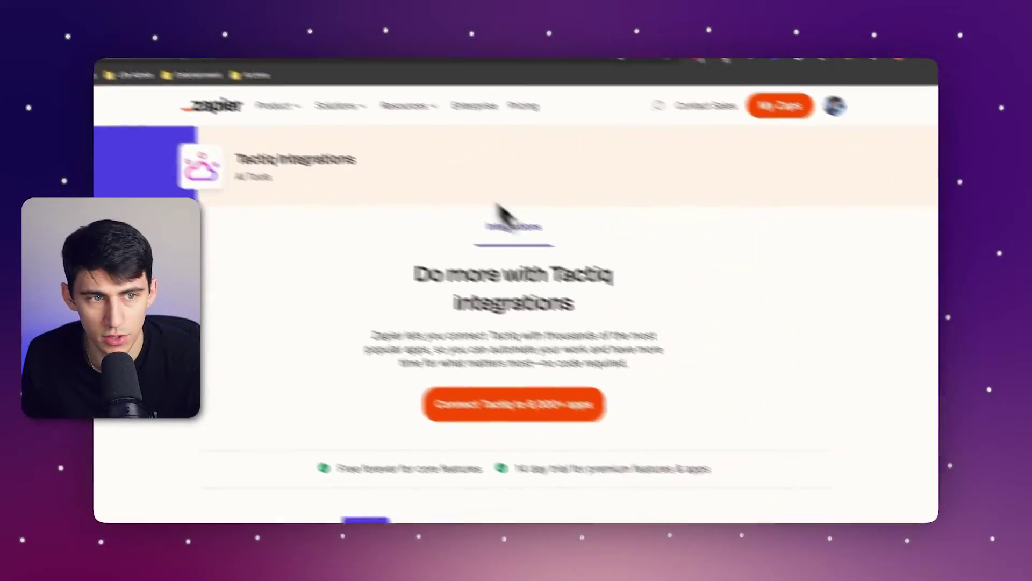
Step: Start a new Zap from the Tactiq integrations page with Meeting Transcript Is Ready as the trigger event
{"action": "scroll", "coordinate": [466, 344], "scroll_direction": "down", "scroll_amount": 2}
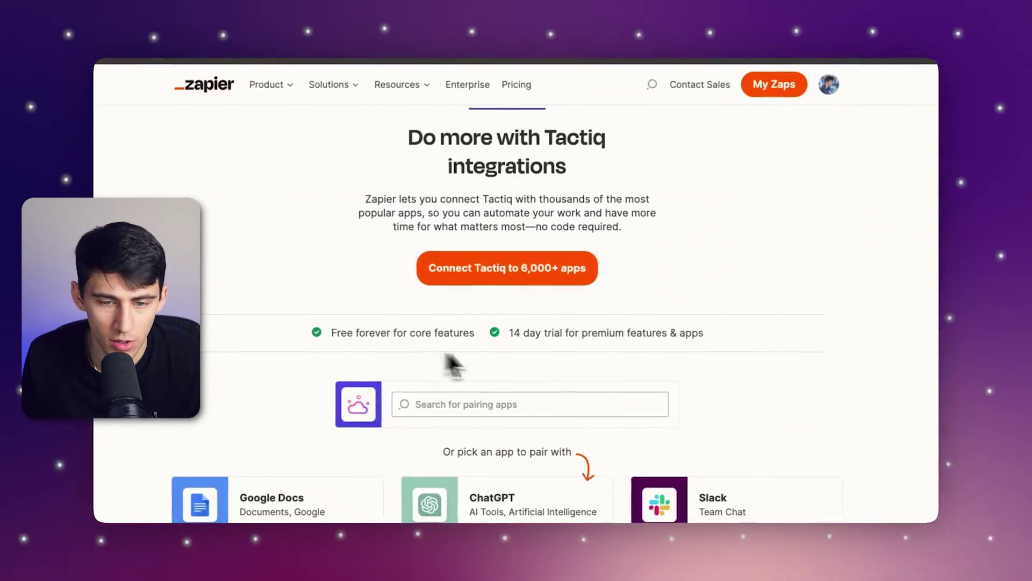
{"action": "left_click", "coordinate": [519, 289]}
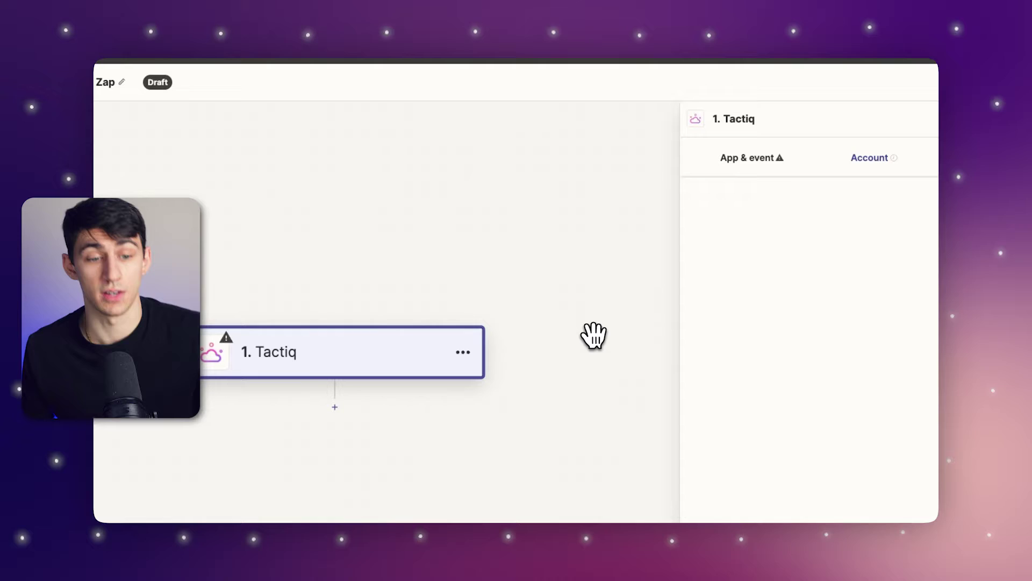
{"action": "left_click_drag", "start_coordinate": [504, 251], "coordinate": [507, 189]}
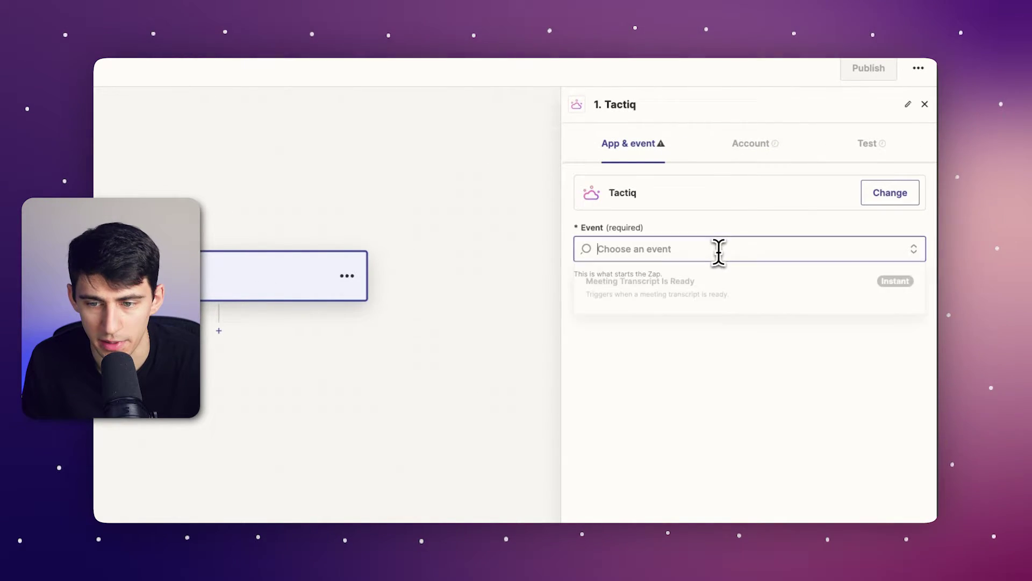
{"action": "left_click", "coordinate": [730, 304]}
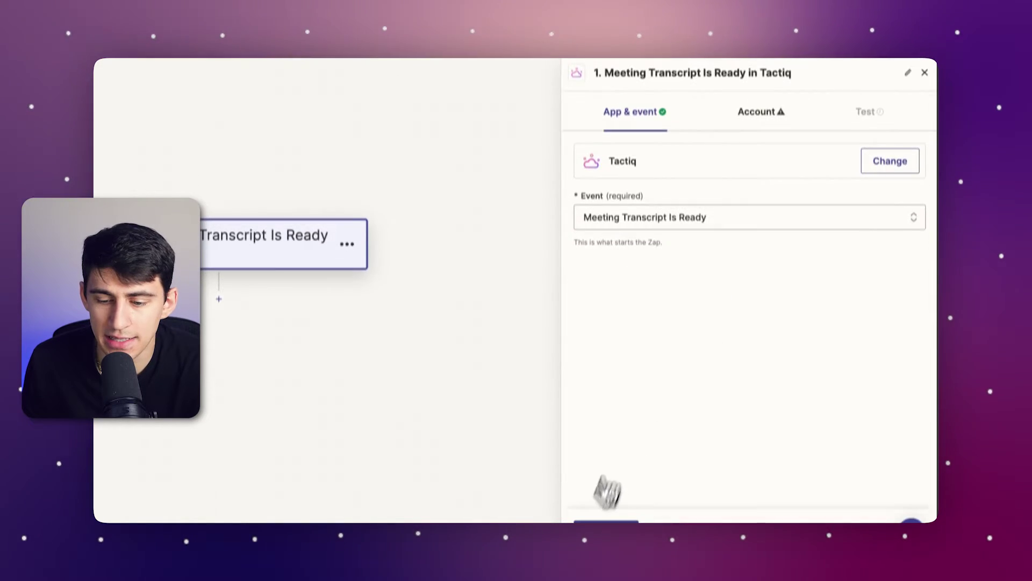
{"action": "left_click", "coordinate": [605, 507]}
Step: Connect the Tactiq account to the trigger and allow Zapier to view and read its transcripts
{"action": "left_click", "coordinate": [887, 213]}
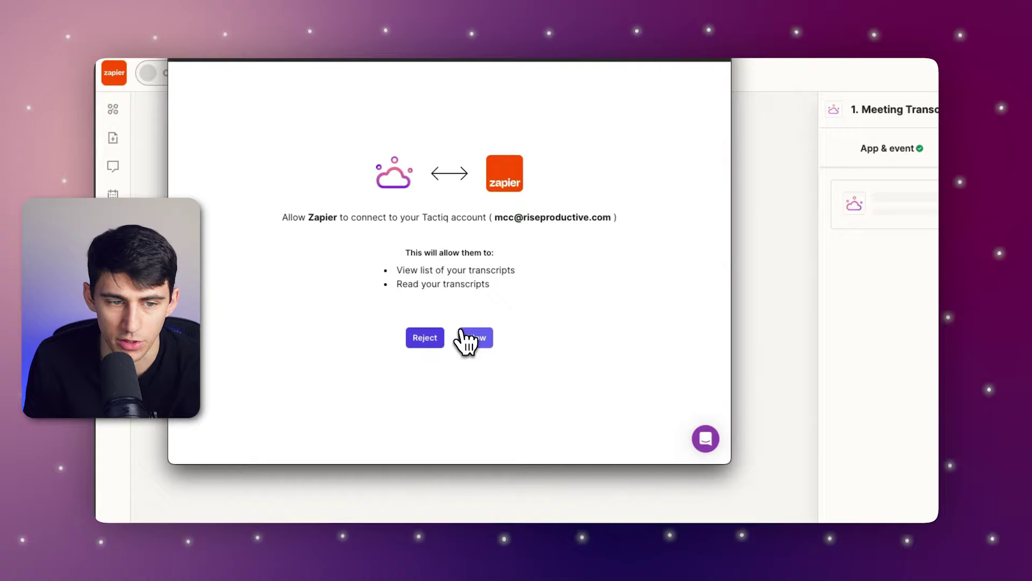
{"action": "left_click", "coordinate": [463, 337]}
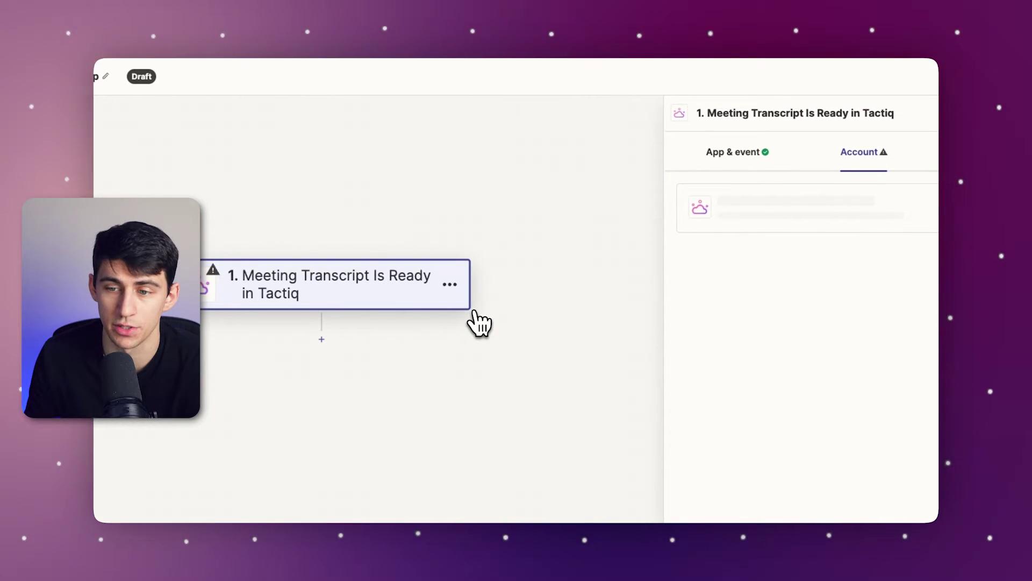
{"action": "left_click", "coordinate": [849, 239]}
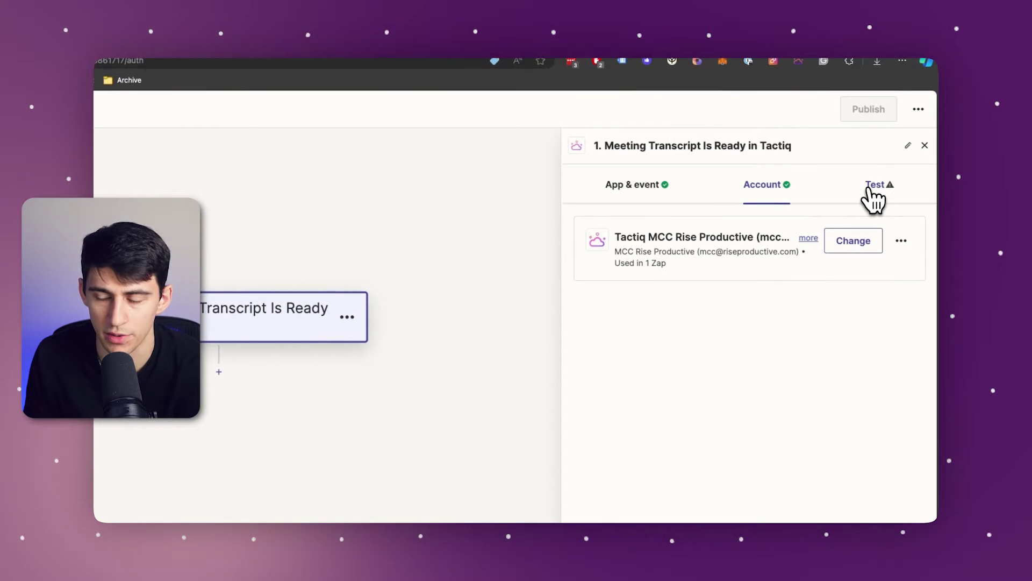
Step: Test the Tactiq trigger, review the pulled records and select Transcript B as the sample record
{"action": "left_click", "coordinate": [871, 182]}
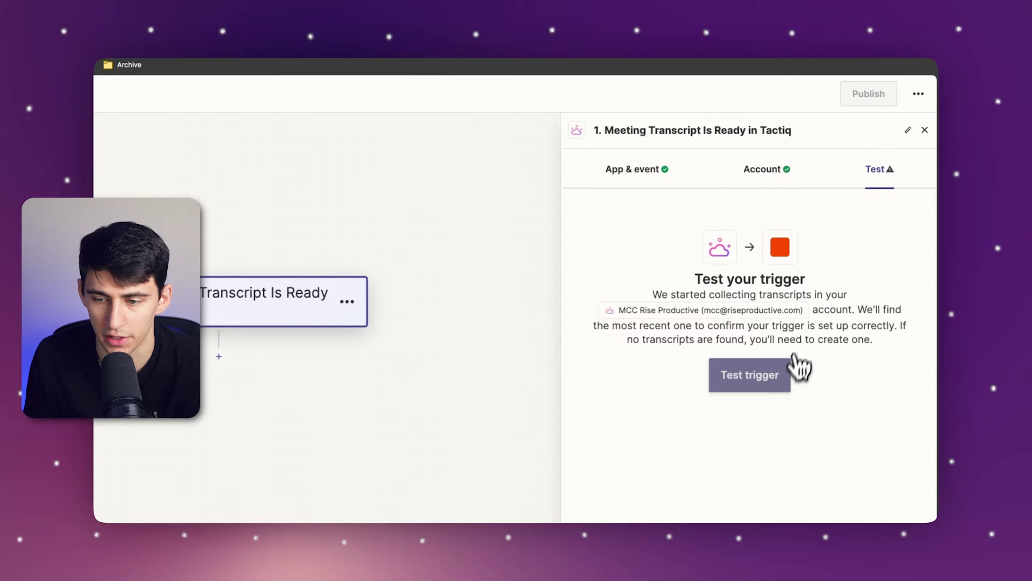
{"action": "left_click", "coordinate": [780, 383]}
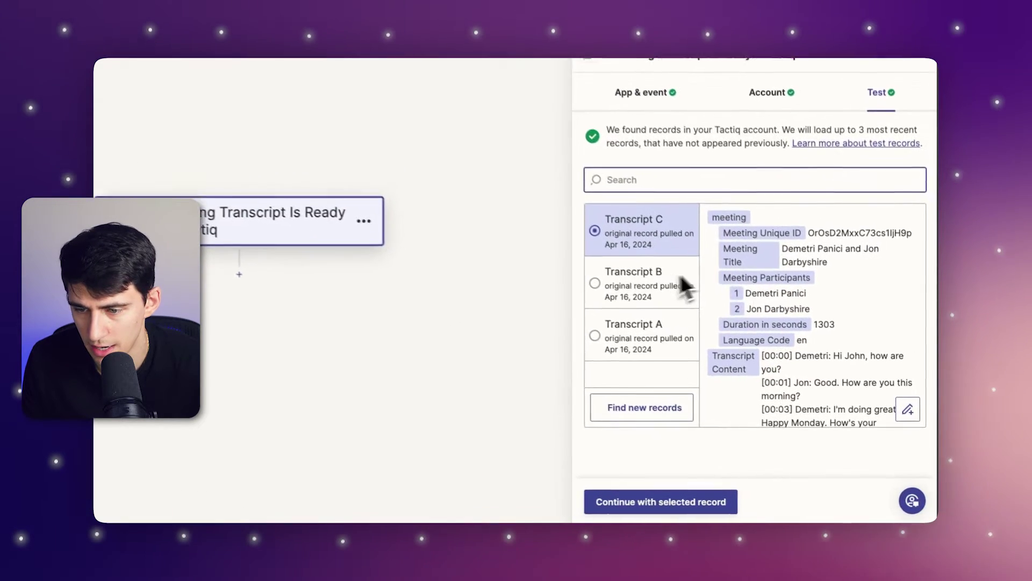
{"action": "scroll", "coordinate": [837, 256], "scroll_direction": "down", "scroll_amount": 5}
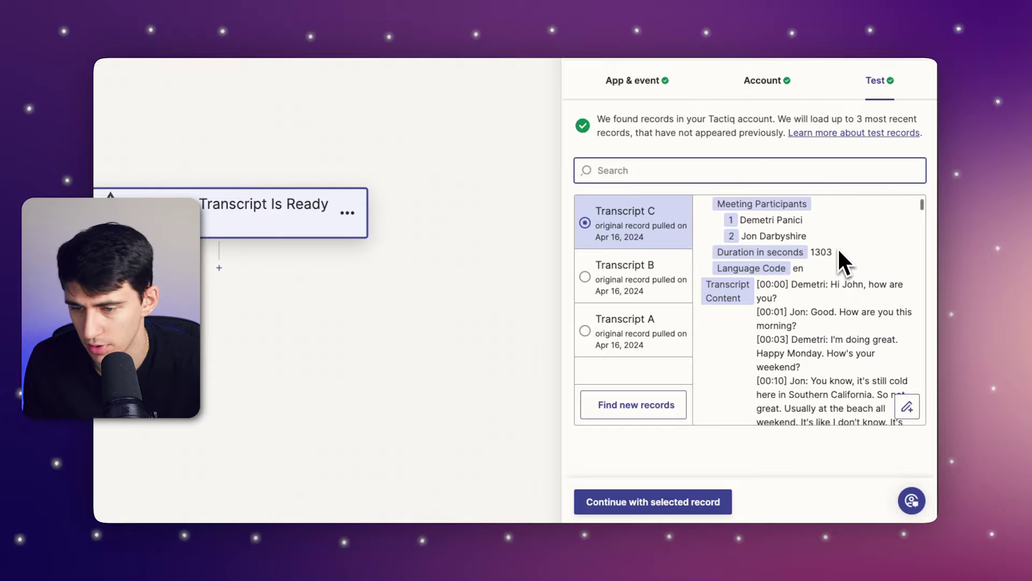
{"action": "left_click", "coordinate": [631, 282]}
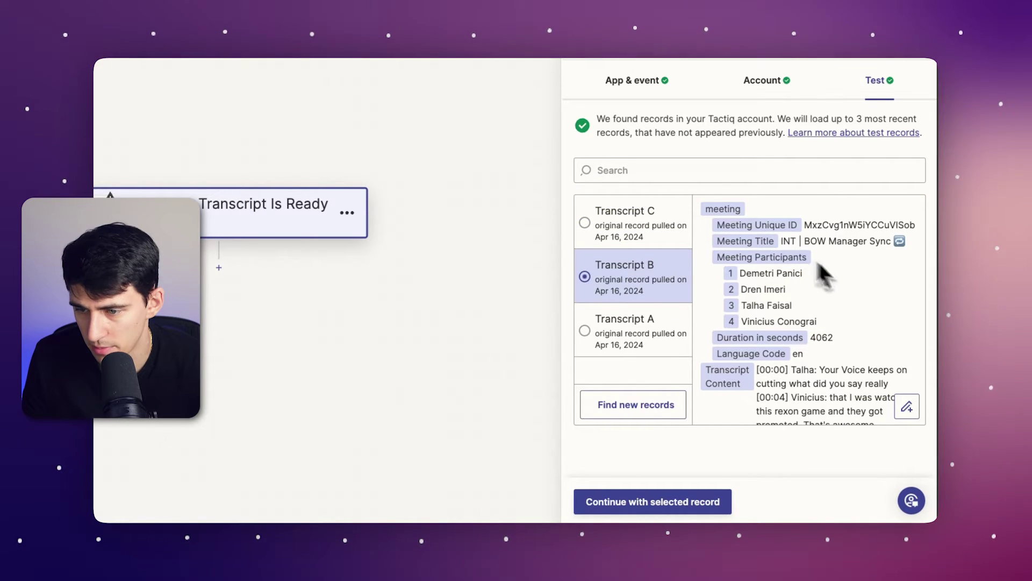
{"action": "scroll", "coordinate": [806, 269], "scroll_direction": "down", "scroll_amount": 2}
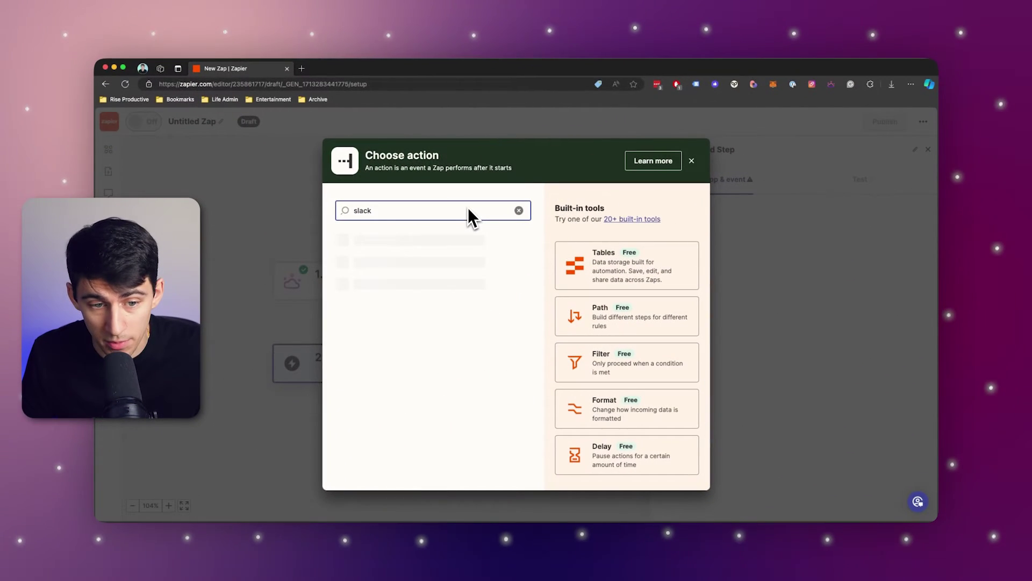
Step: Add Slack as the action app and name the Zap "Tactiq Transcript is Ready to Slack Message in General"
{"action": "left_click", "coordinate": [407, 248]}
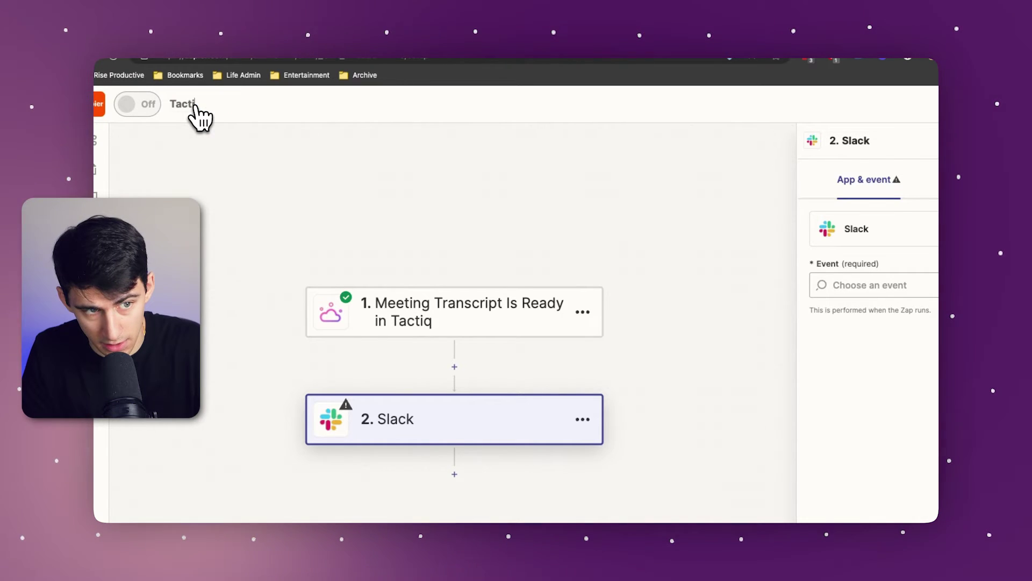
{"action": "type", "text": "pt is Ready to Slack Message in General"}
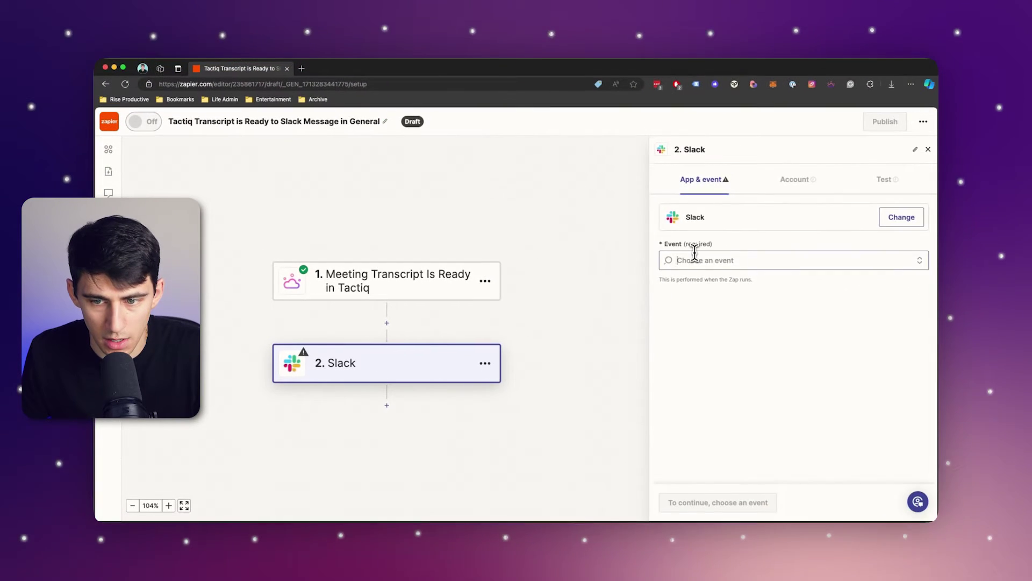
Step: Set the Slack action's event to Send Channel Message and continue to its account settings
{"action": "left_click", "coordinate": [882, 285]}
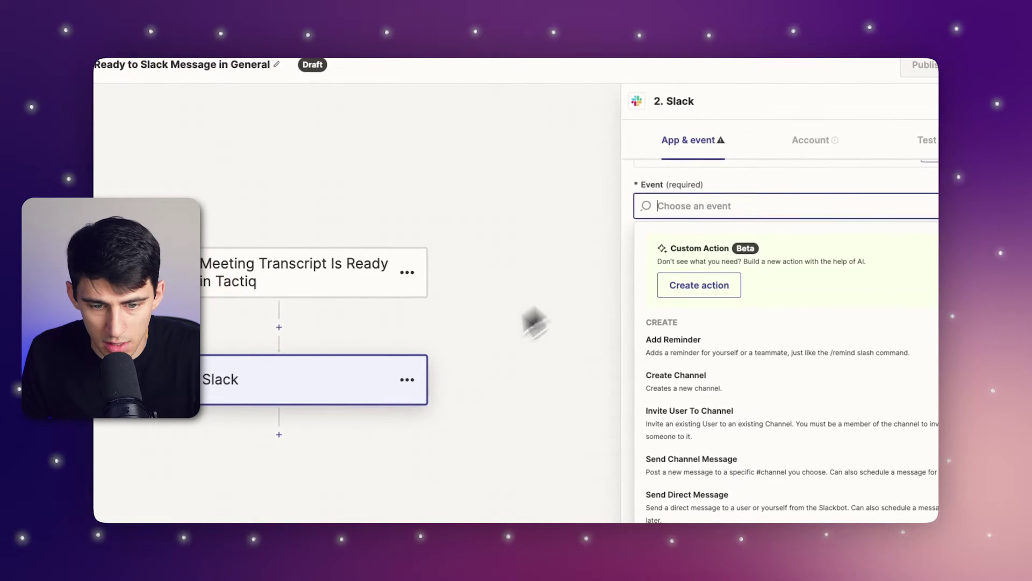
{"action": "type", "text": "sned"}
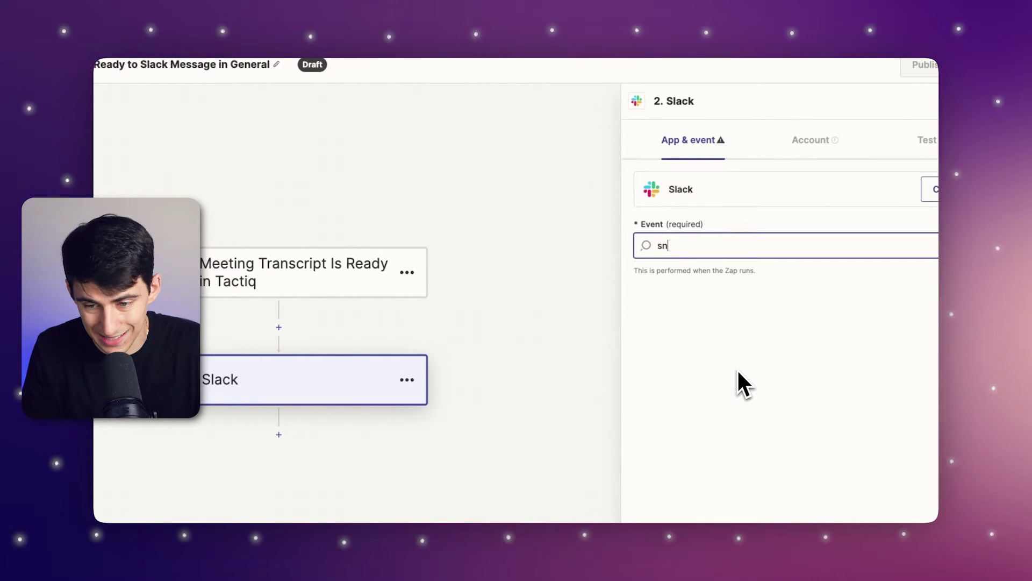
{"action": "key", "text": "BackSpace"}
{"action": "key", "text": "BackSpace"}
{"action": "key", "text": "BackSpace"}
{"action": "type", "text": "end"}
{"action": "left_click", "coordinate": [675, 285]}
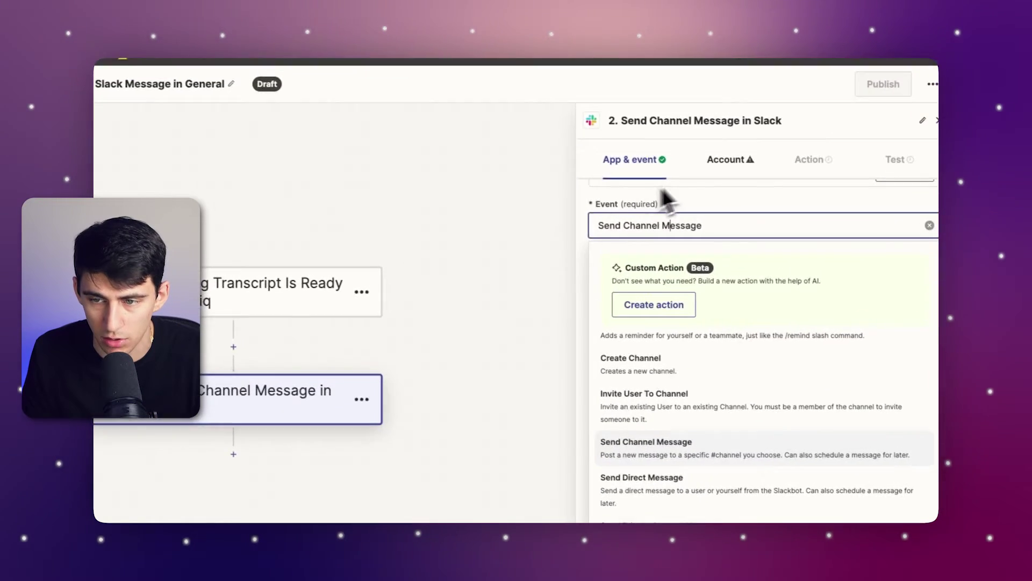
{"action": "left_click", "coordinate": [668, 144]}
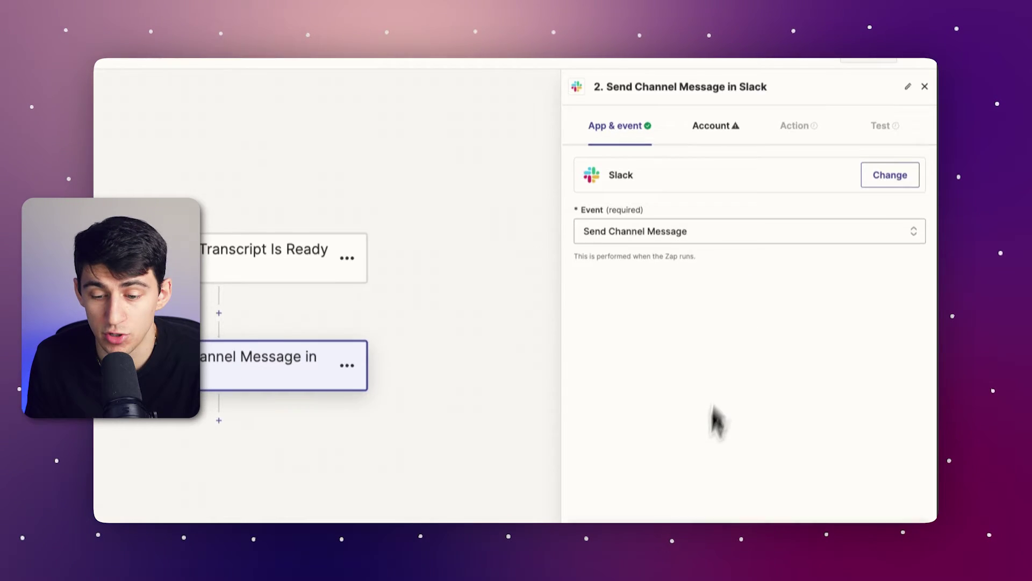
{"action": "left_click", "coordinate": [632, 515]}
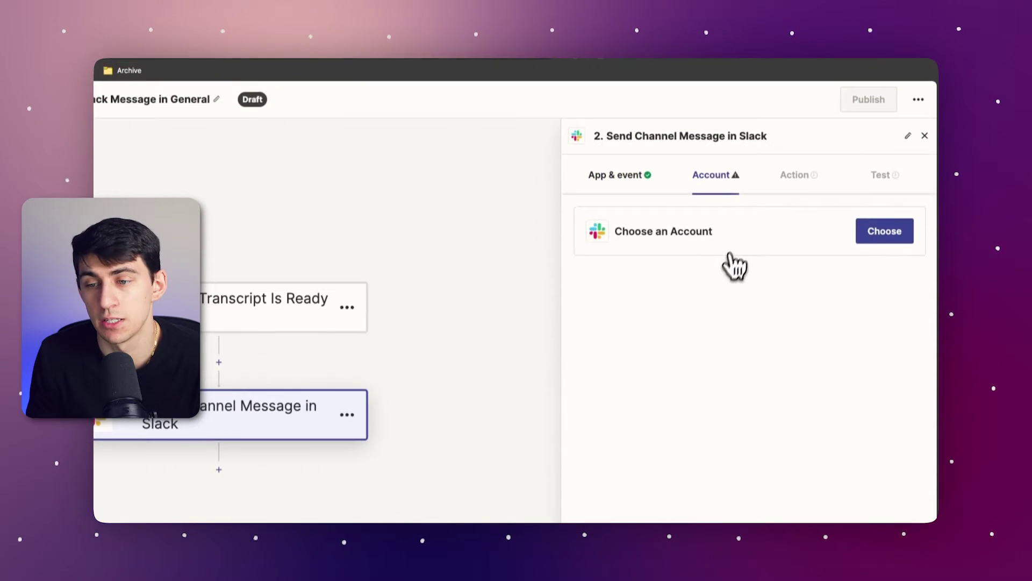
{"action": "left_click", "coordinate": [867, 250]}
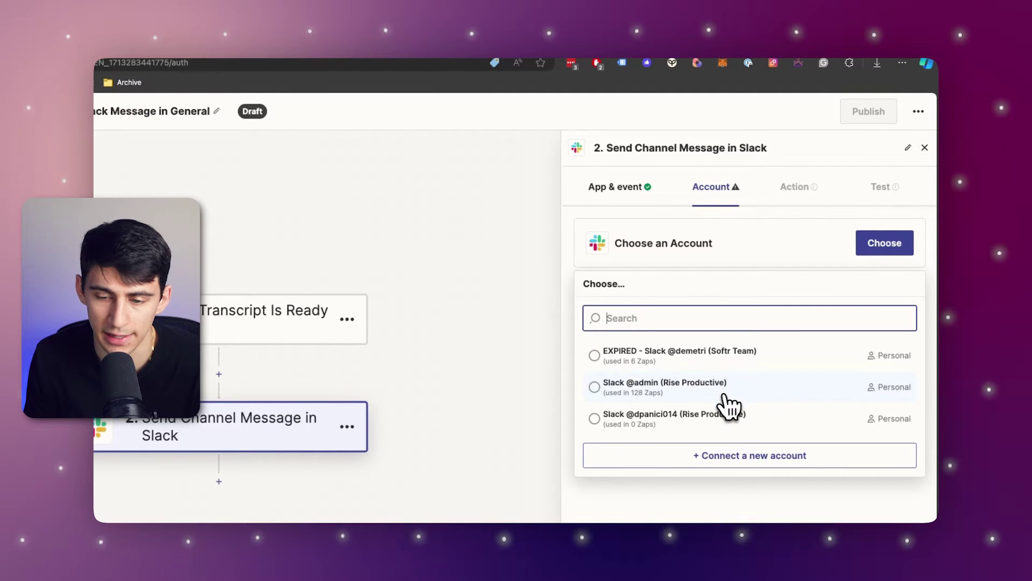
{"action": "left_click", "coordinate": [694, 456]}
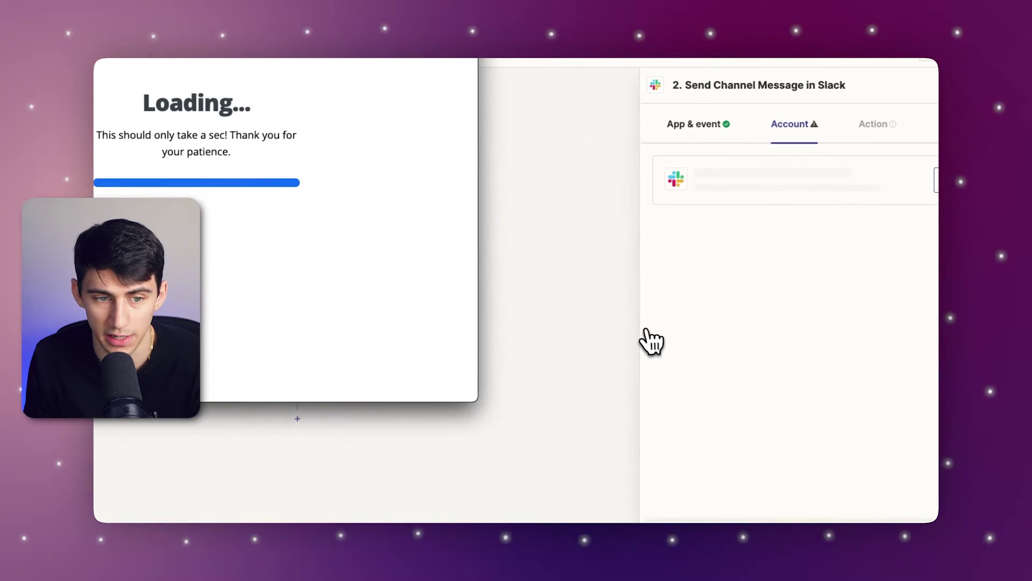
{"action": "scroll", "coordinate": [298, 242], "scroll_direction": "down", "scroll_amount": 2}
{"action": "scroll", "coordinate": [332, 86], "scroll_direction": "up", "scroll_amount": 2}
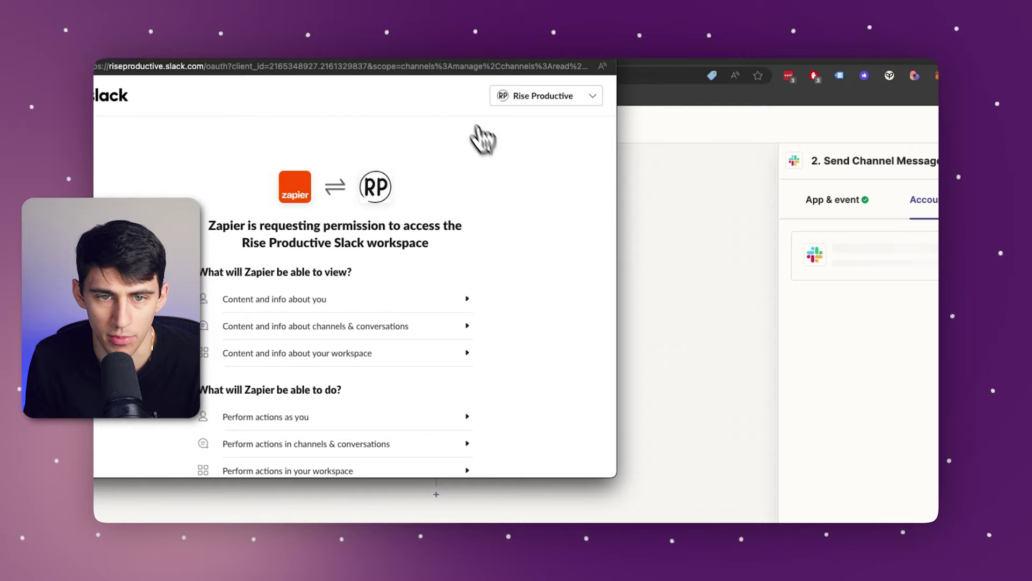
{"action": "left_click", "coordinate": [549, 98]}
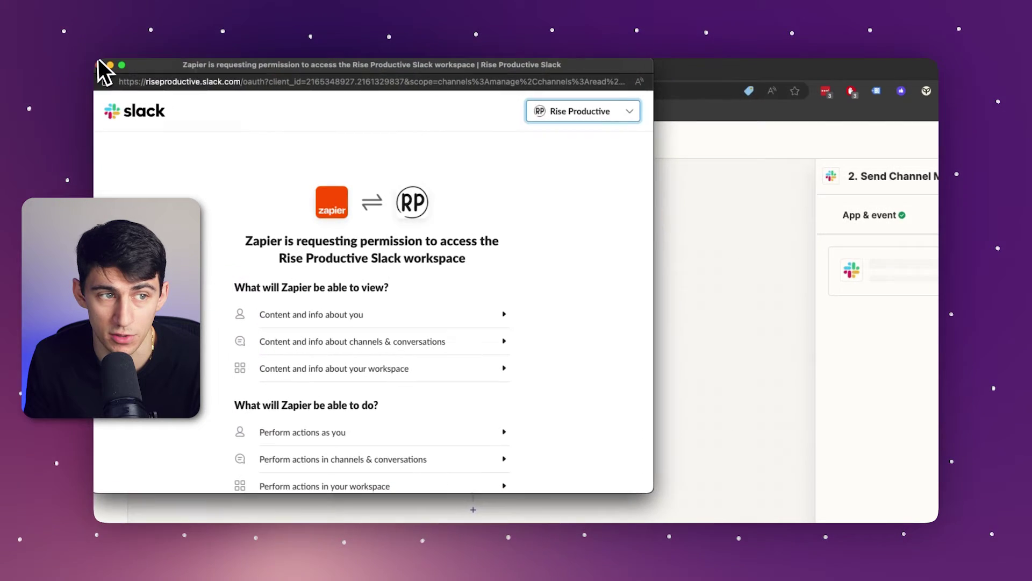
{"action": "left_click", "coordinate": [102, 66]}
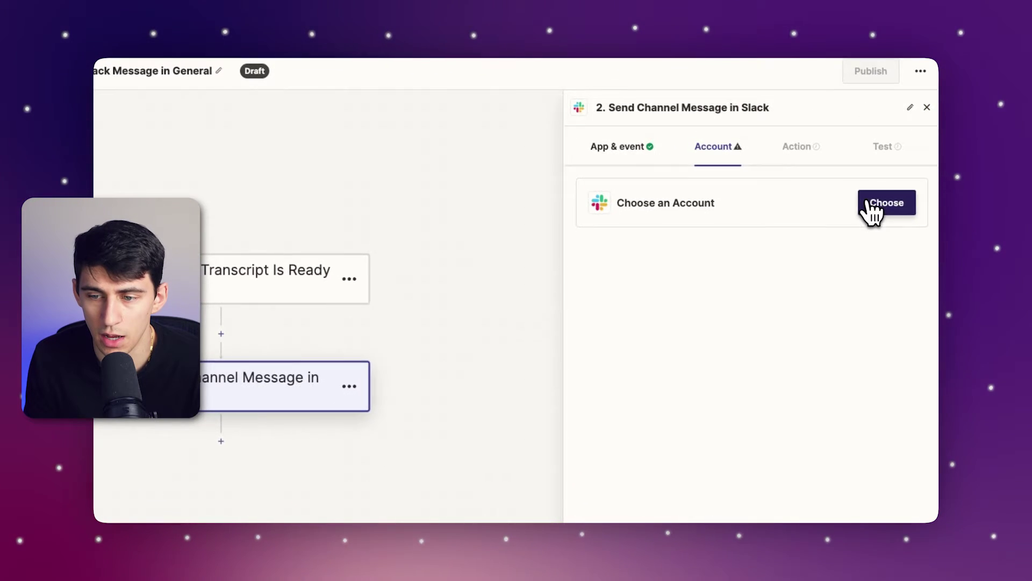
{"action": "left_click", "coordinate": [877, 203]}
{"action": "left_click", "coordinate": [764, 315]}
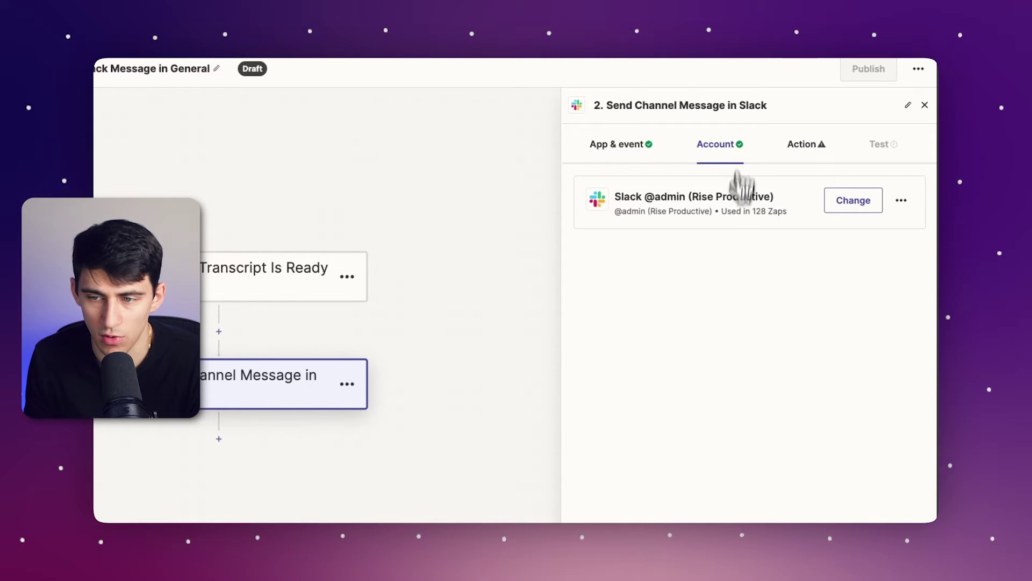
{"action": "left_click", "coordinate": [626, 509]}
{"action": "left_click", "coordinate": [764, 231]}
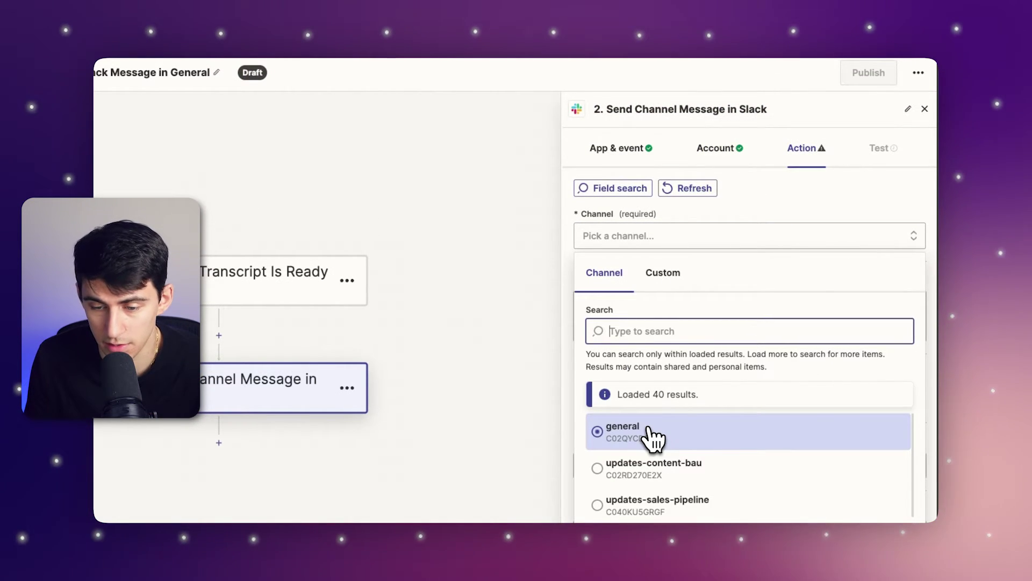
{"action": "left_click", "coordinate": [652, 432]}
{"action": "left_click", "coordinate": [699, 304]}
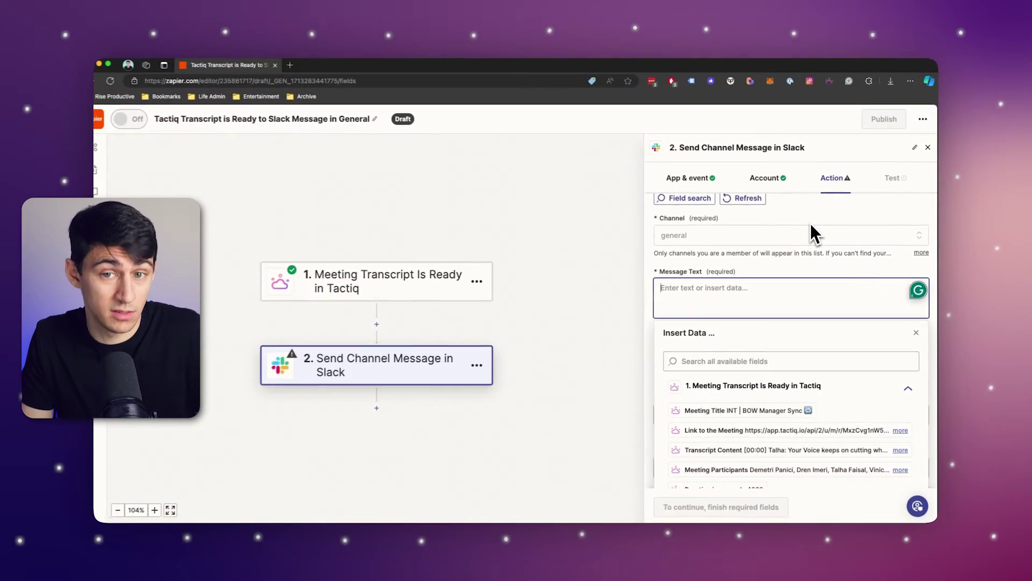
{"action": "type", "text": "Hi"}
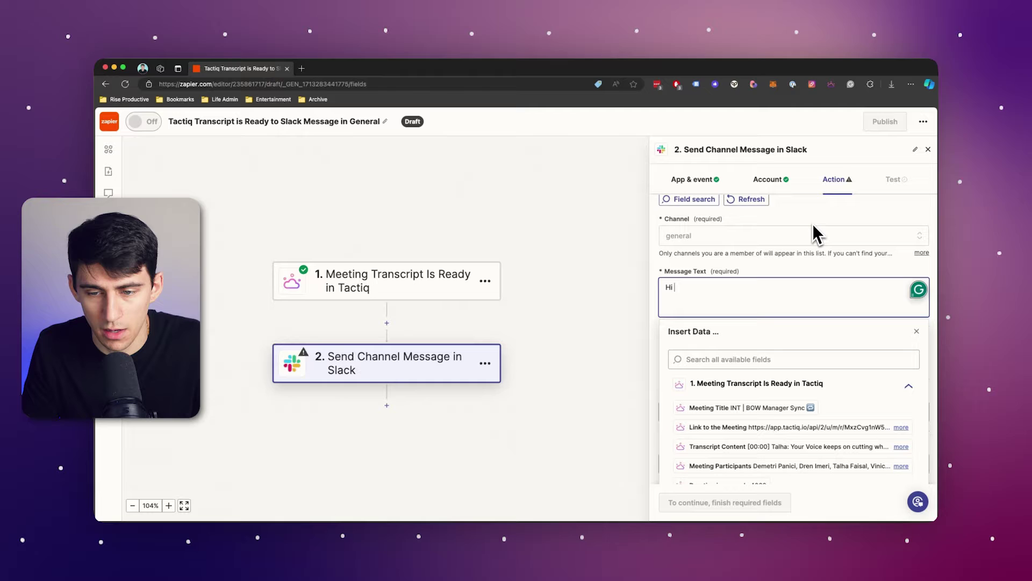
{"action": "type", "text": " @here"}
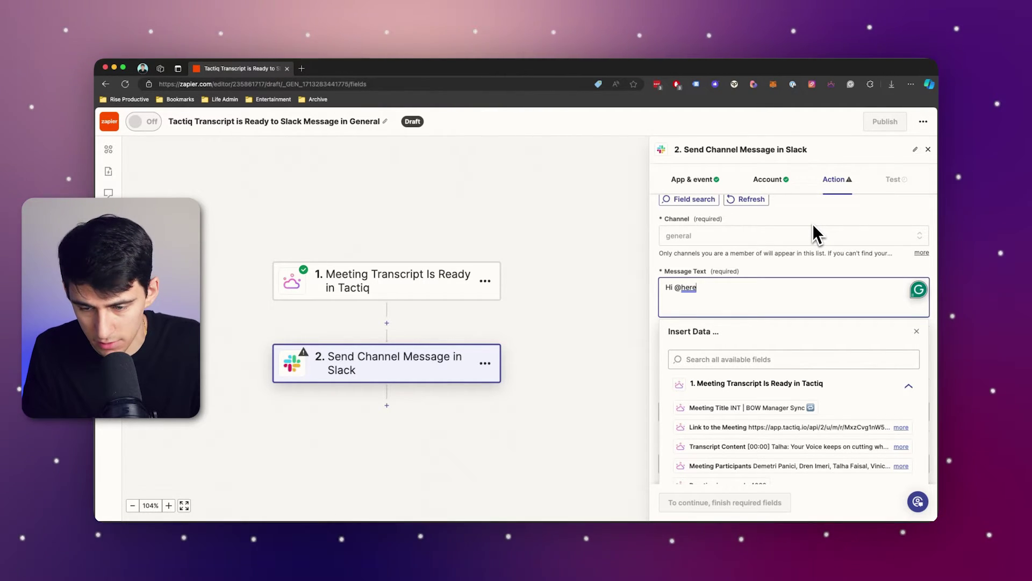
{"action": "type", "text": ", a new meeting"}
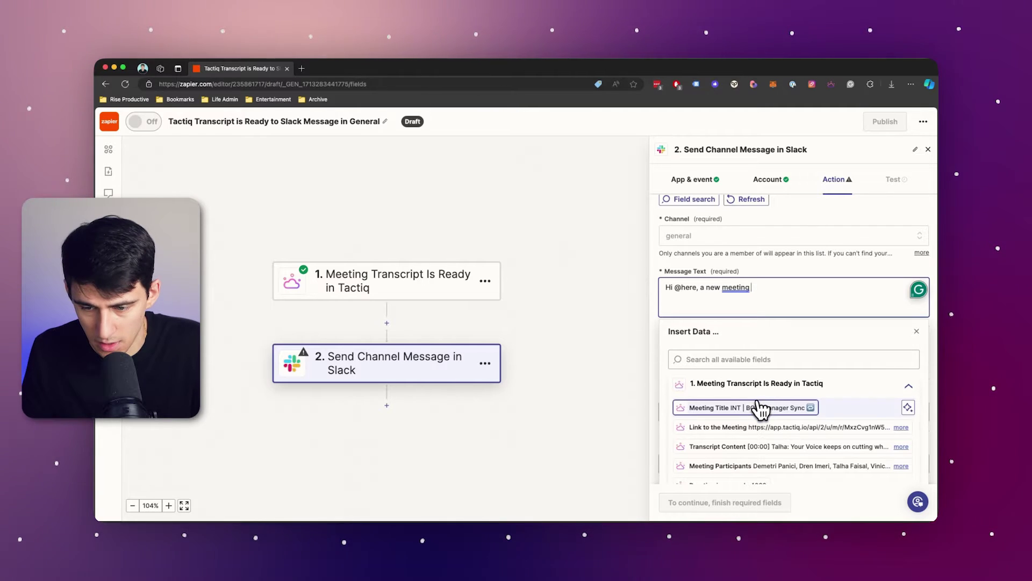
{"action": "left_click", "coordinate": [754, 409]}
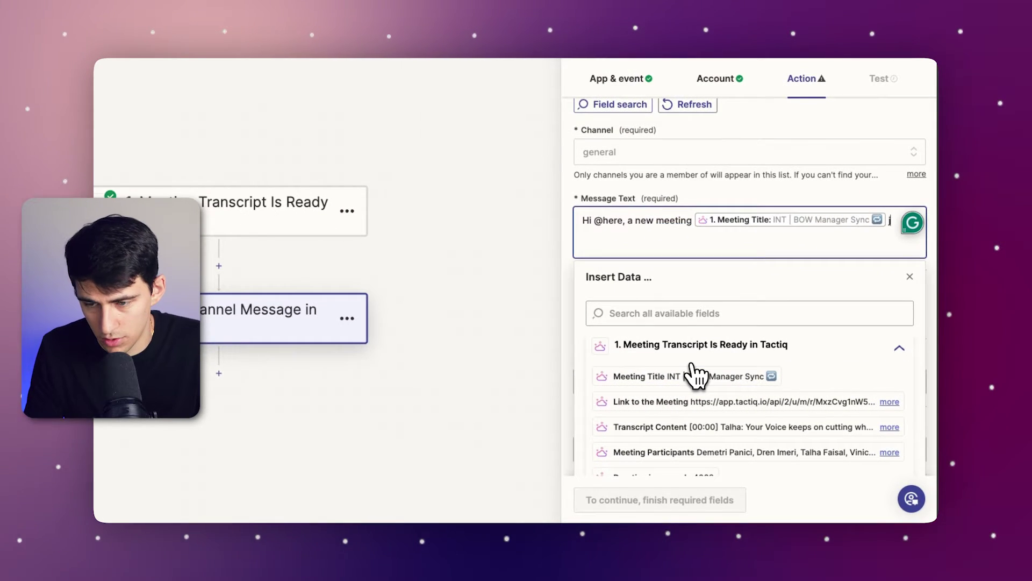
{"action": "type", "text": "jus"}
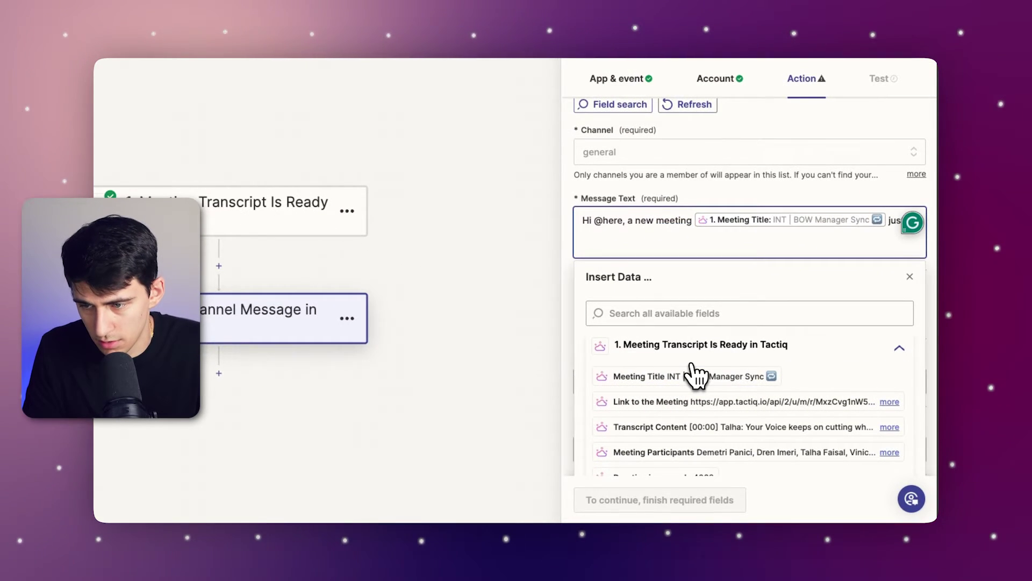
{"action": "type", "text": "t finished up!"}
Step: Add a second paragraph to the message text: "If you'd like to see the content of the transcript please check out the link here!"
{"action": "key", "text": "Return"}
{"action": "key", "text": "Return"}
{"action": "type", "text": "If you'"}
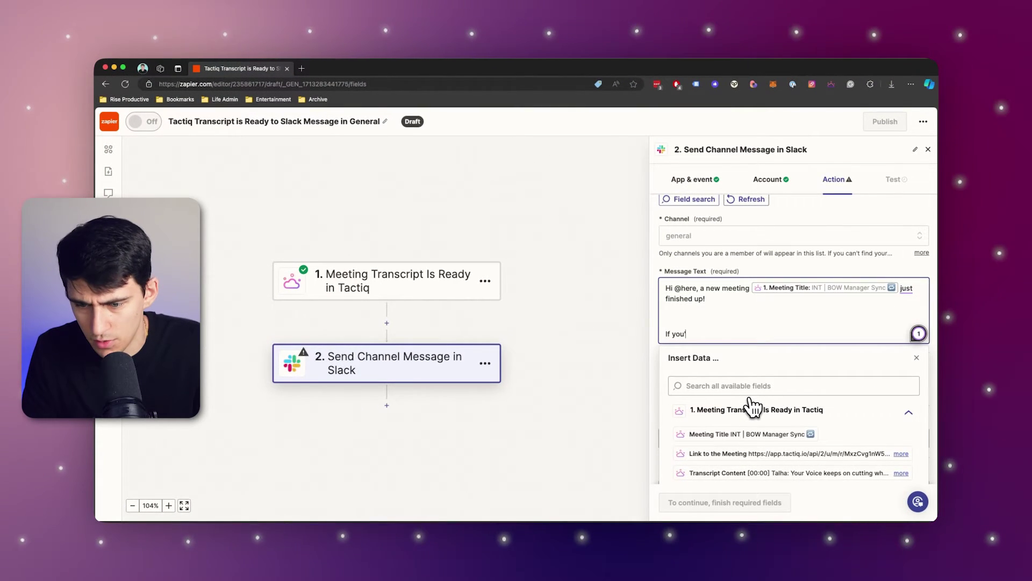
{"action": "type", "text": "d like to"}
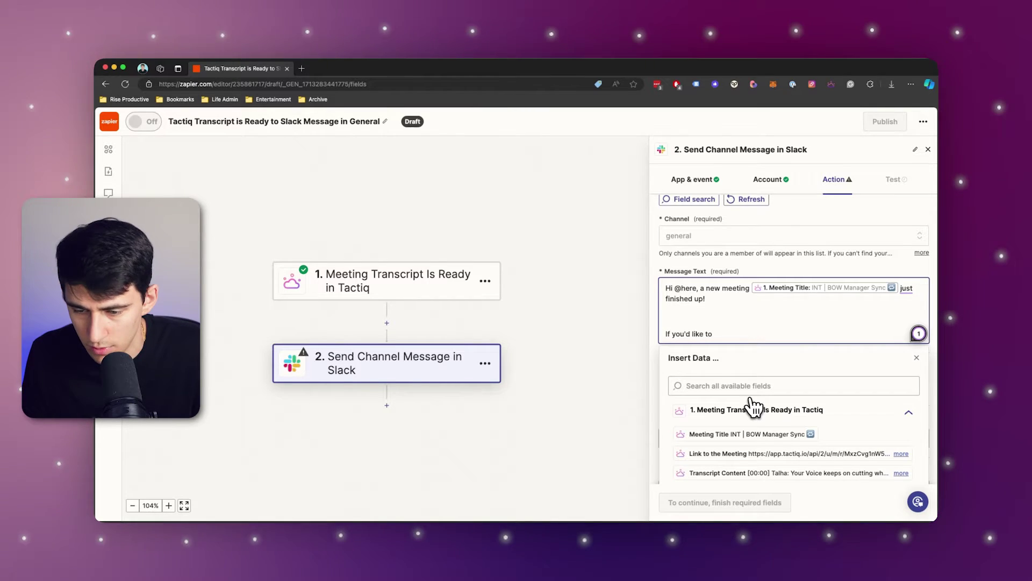
{"action": "type", "text": " see the"}
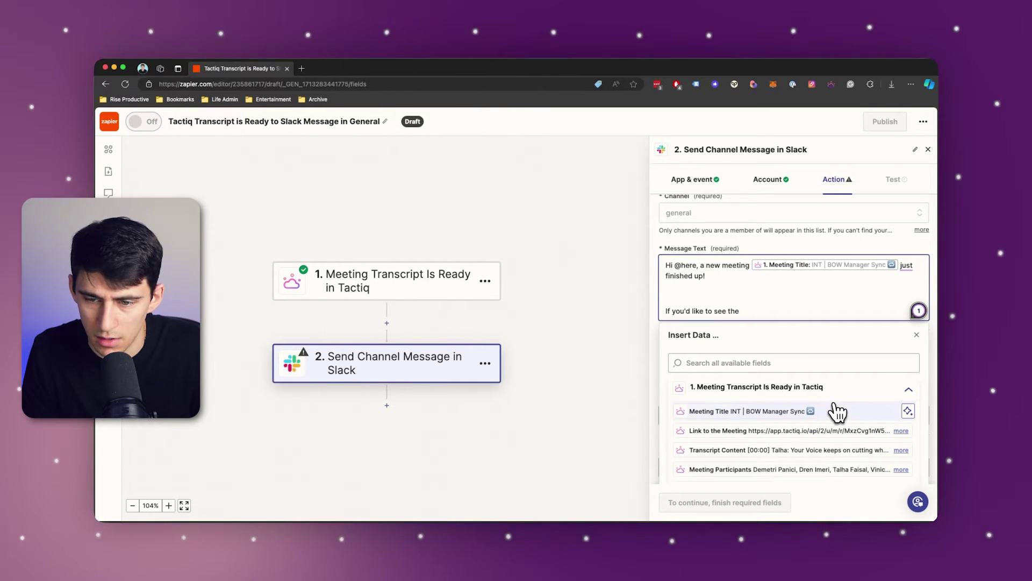
{"action": "type", "text": " content of the transcript please ch"}
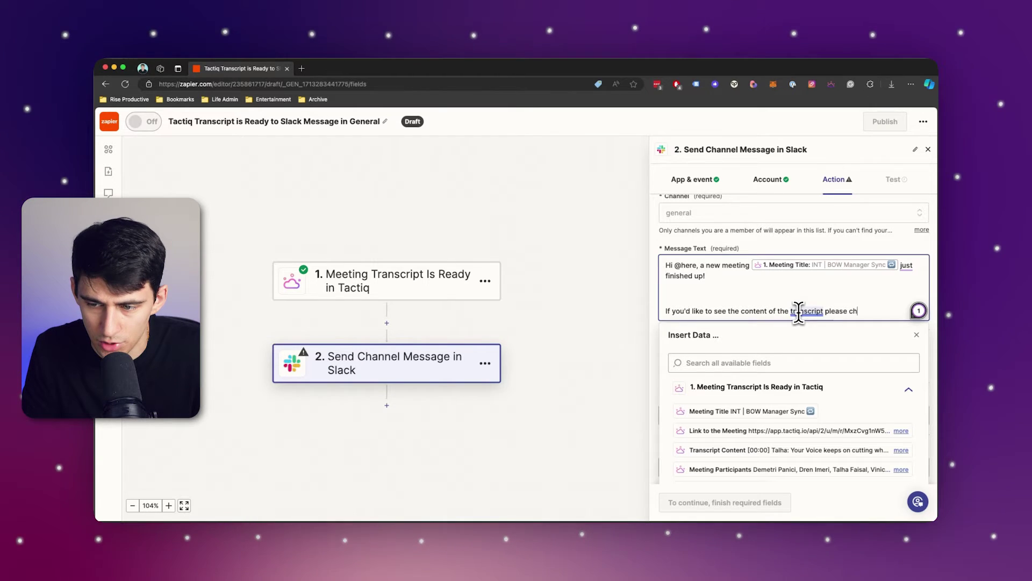
{"action": "type", "text": "eck out the link here!"}
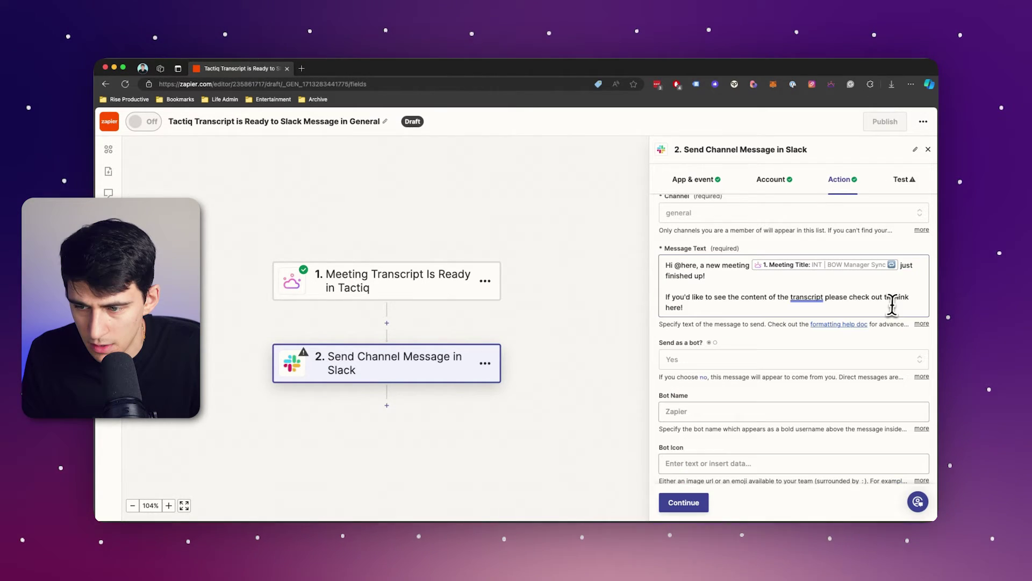
Step: Format "link here!" in the message text as a Slack hyperlink in the form <[Link to the Meeting]|link here!>, inserting the Tactiq Link to the Meeting field
{"action": "left_click", "coordinate": [896, 300]}
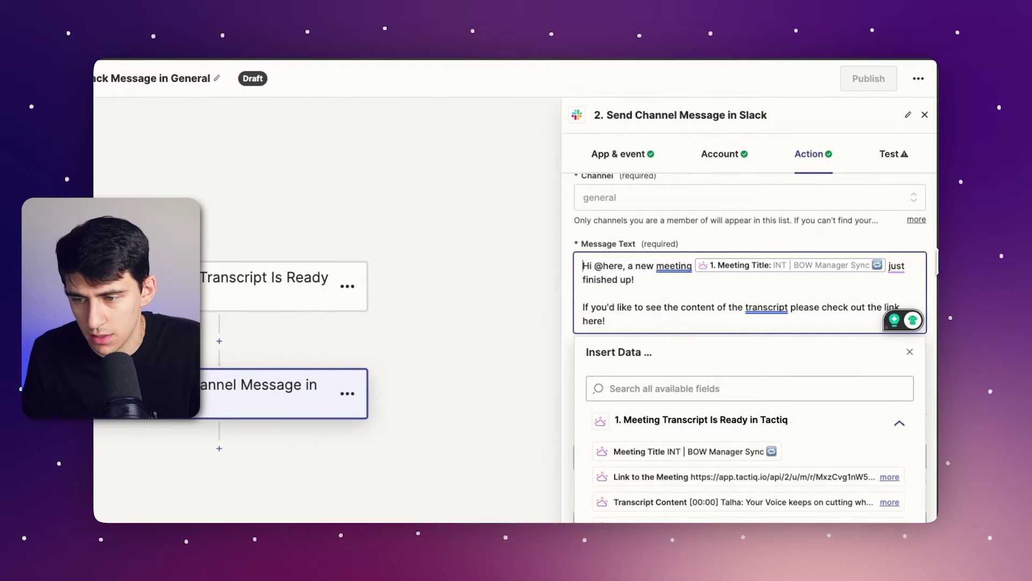
{"action": "type", "text": "<"}
{"action": "left_click", "coordinate": [876, 321]}
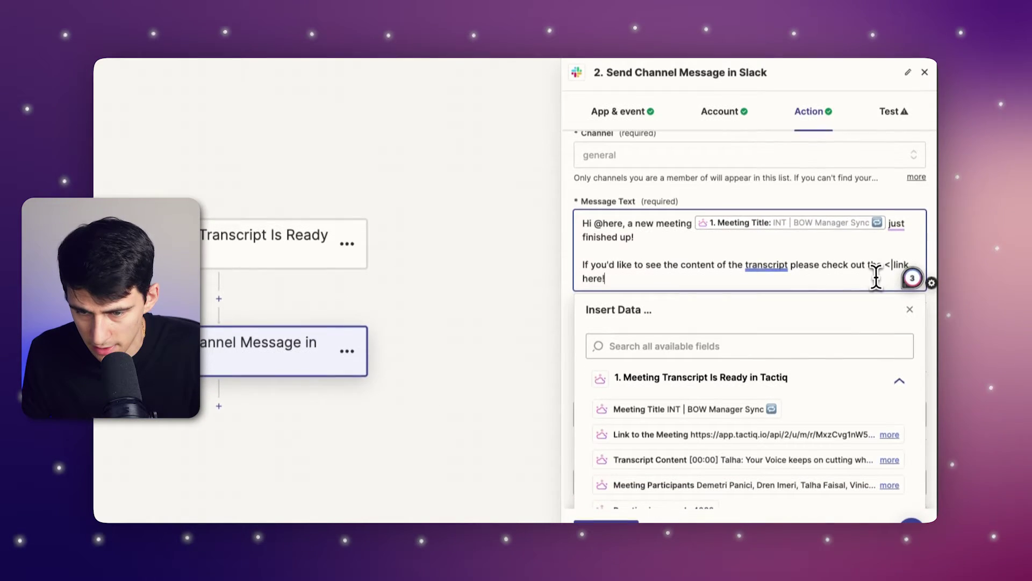
{"action": "type", "text": ">"}
{"action": "left_click", "coordinate": [892, 307]}
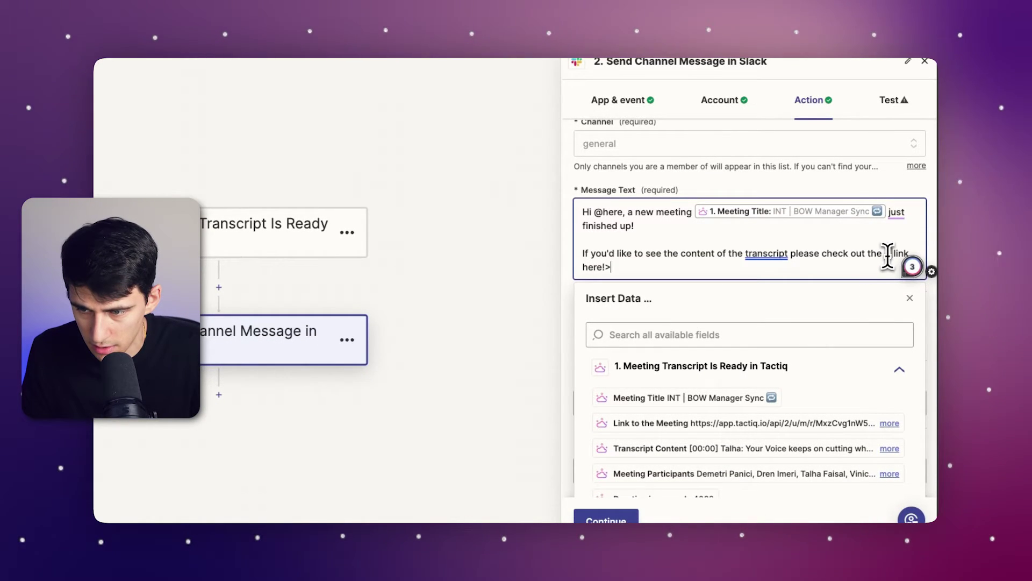
{"action": "left_click", "coordinate": [738, 428]}
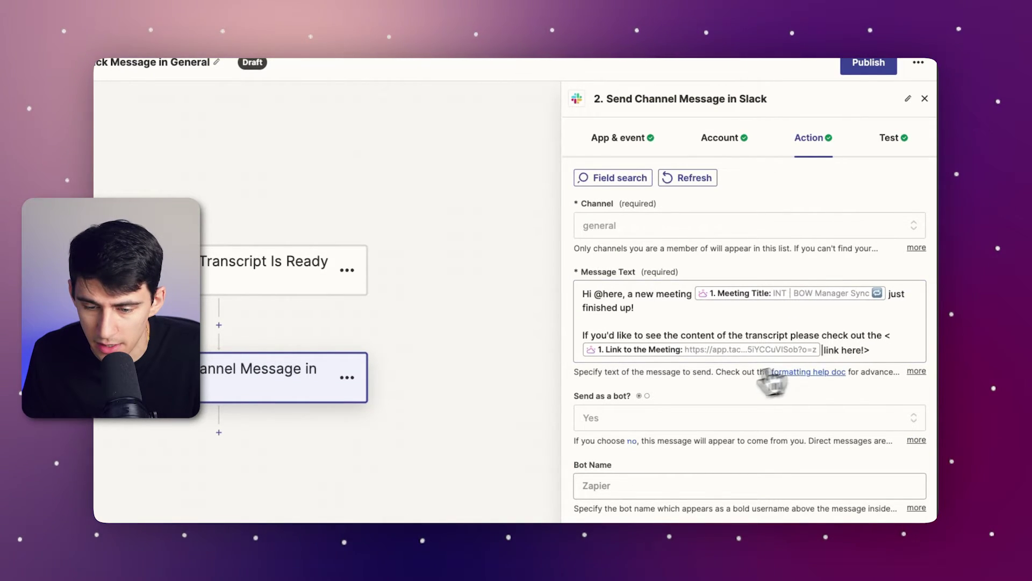
Step: Set the bot name to "Tactiq Notes" and check the Send as a bot options, keeping Yes
{"action": "left_click", "coordinate": [677, 485]}
{"action": "scroll", "coordinate": [674, 339], "scroll_direction": "down", "scroll_amount": 3}
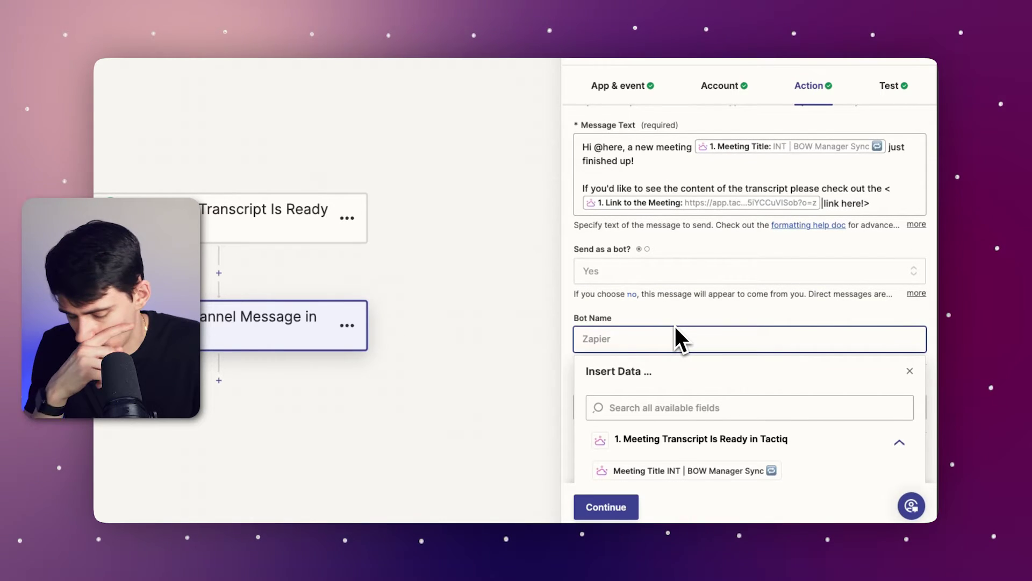
{"action": "type", "text": "Tactiq Note"}
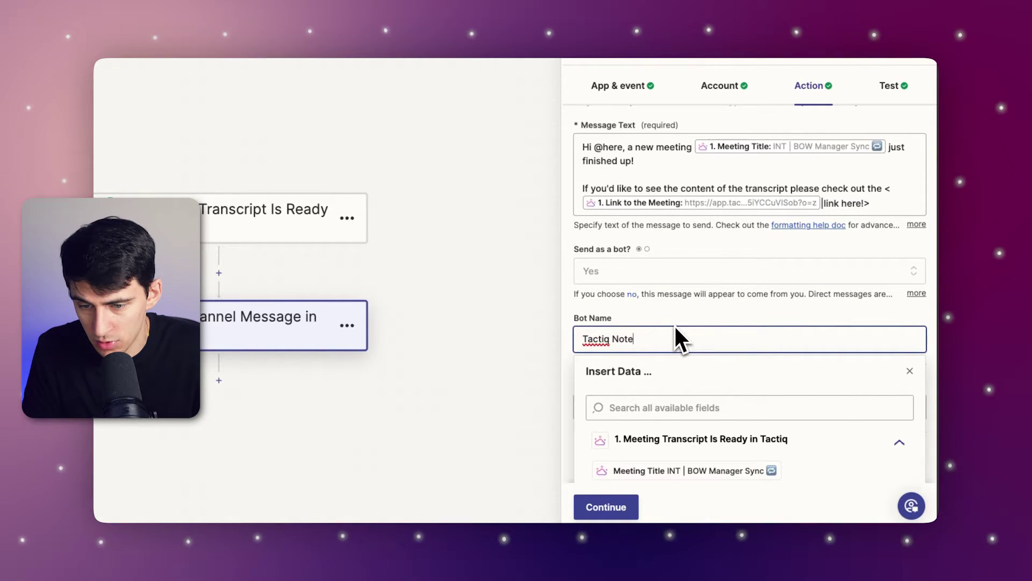
{"action": "type", "text": "s"}
{"action": "left_click", "coordinate": [696, 296]}
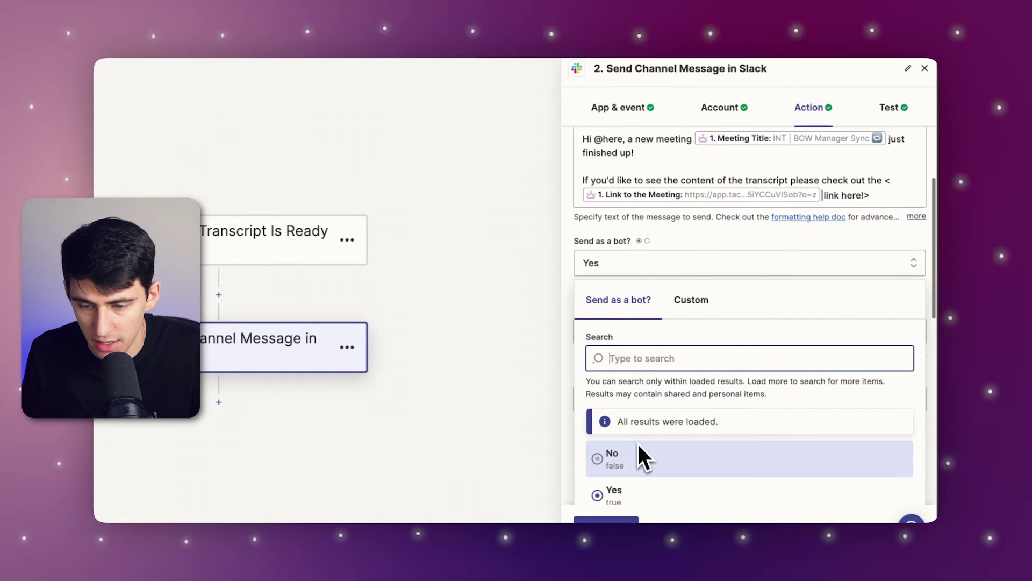
{"action": "left_click", "coordinate": [678, 217]}
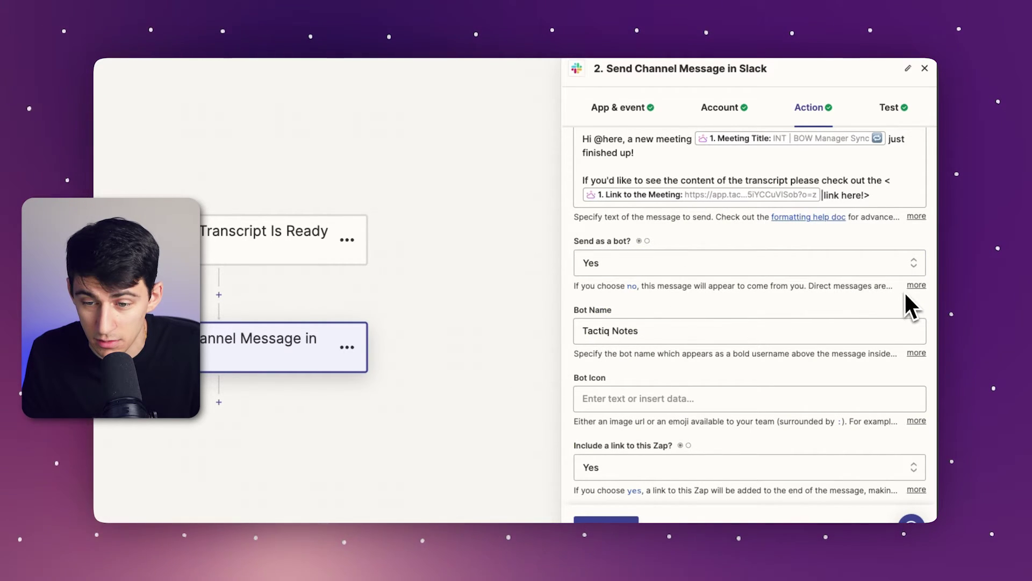
Step: Copy the writing hand emoji from a draft message in Slack's general channel and use it as the bot icon, :writing_hand:
{"action": "scroll", "coordinate": [721, 268], "scroll_direction": "down", "scroll_amount": 1}
{"action": "left_click", "coordinate": [638, 382]}
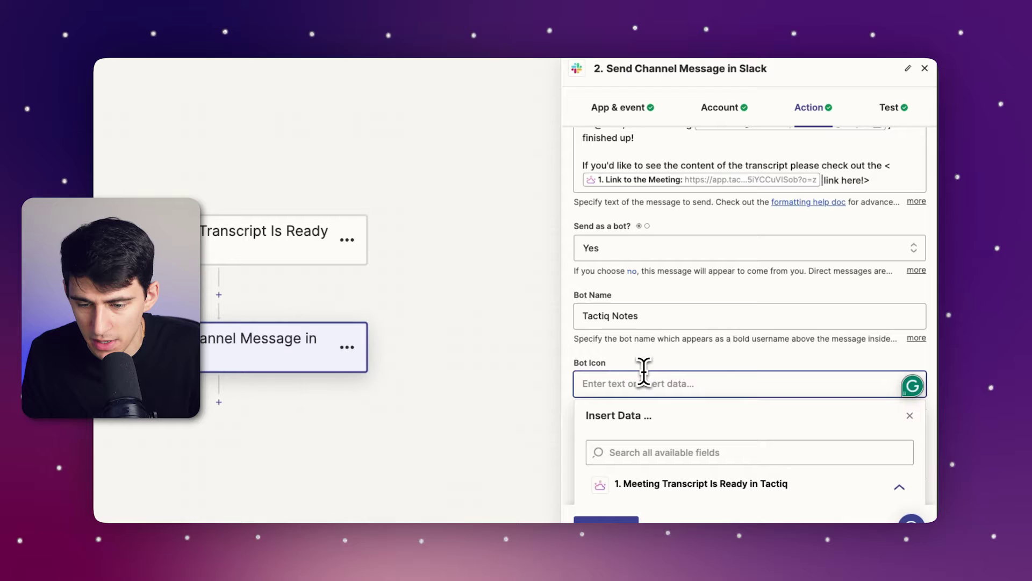
{"action": "key", "text": "super+Tab"}
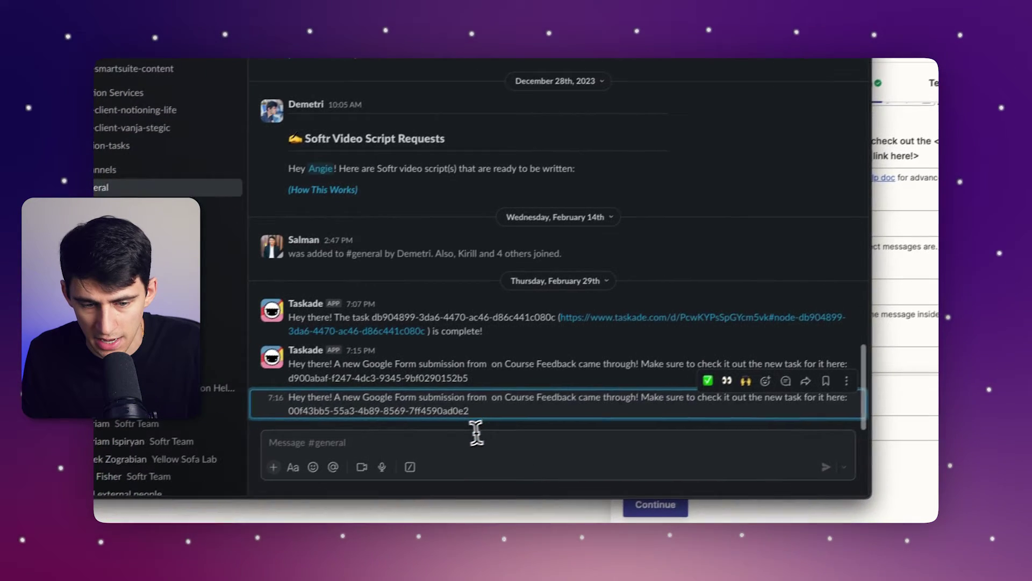
{"action": "left_click", "coordinate": [485, 434]}
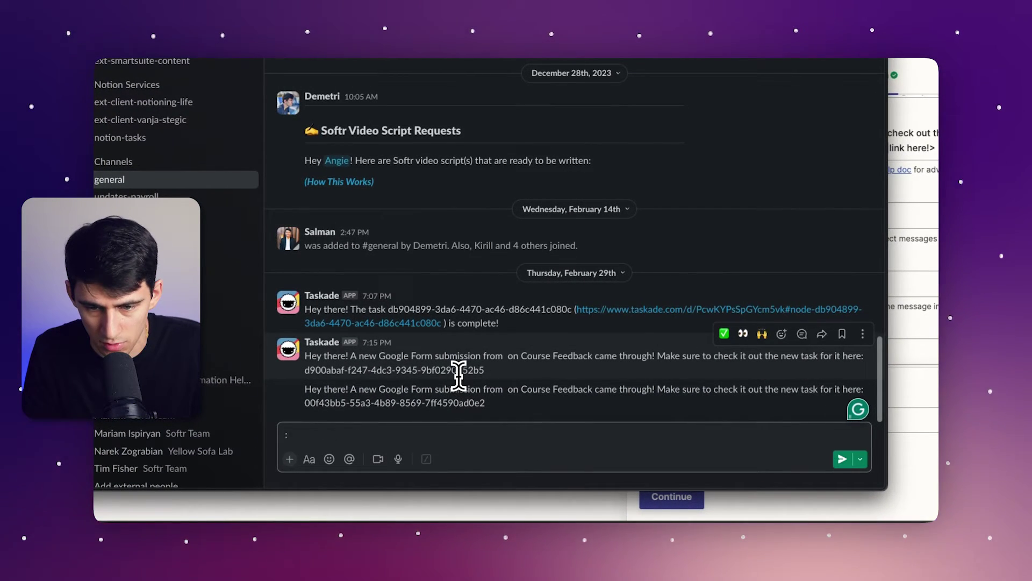
{"action": "type", "text": "write"}
{"action": "key", "text": "Return"}
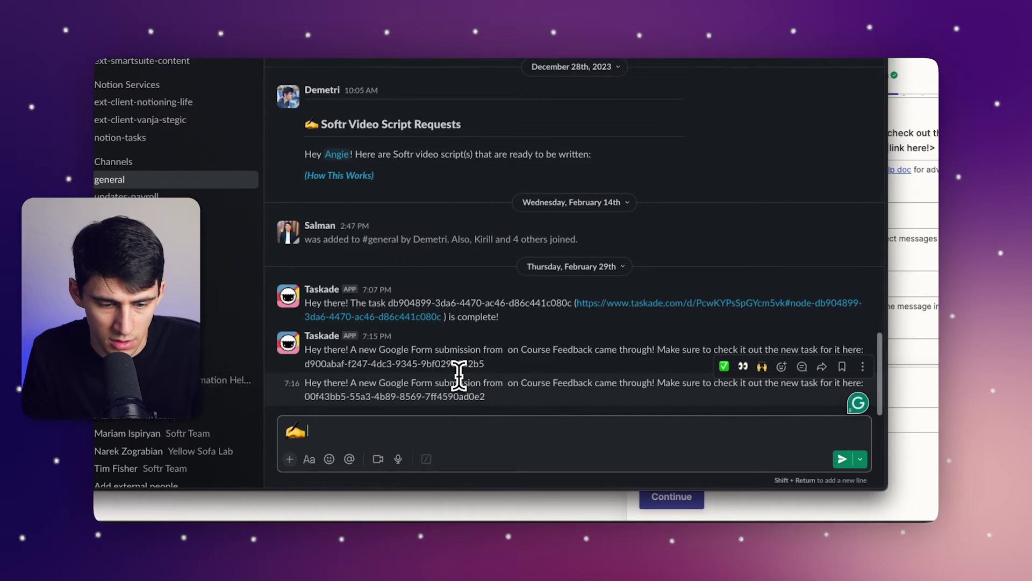
{"action": "key", "text": "ctrl+a"}
{"action": "key", "text": "ctrl+c"}
{"action": "key", "text": "super+Tab"}
{"action": "key", "text": "ctrl+v"}
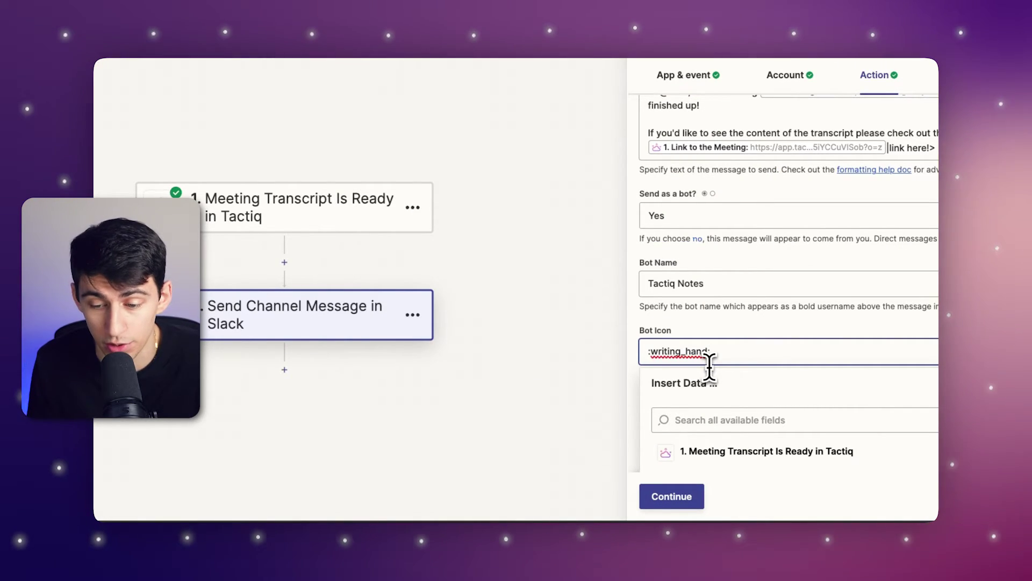
{"action": "left_click", "coordinate": [643, 319]}
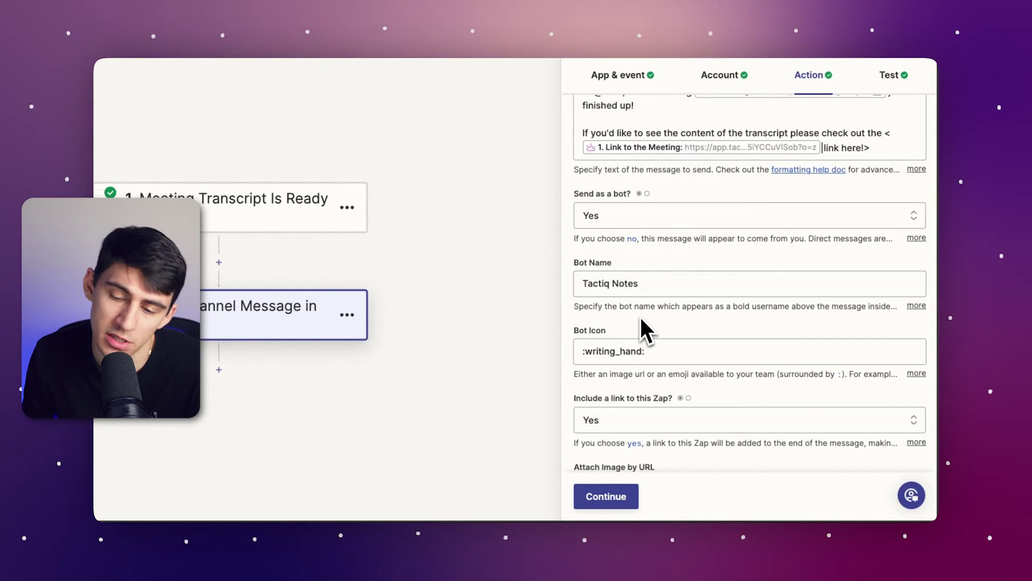
Step: Set Include a link to this Zap and Auto-Expand Links to No, and continue to the Slack action's test
{"action": "scroll", "coordinate": [653, 323], "scroll_direction": "down", "scroll_amount": 3}
{"action": "left_click", "coordinate": [622, 305]}
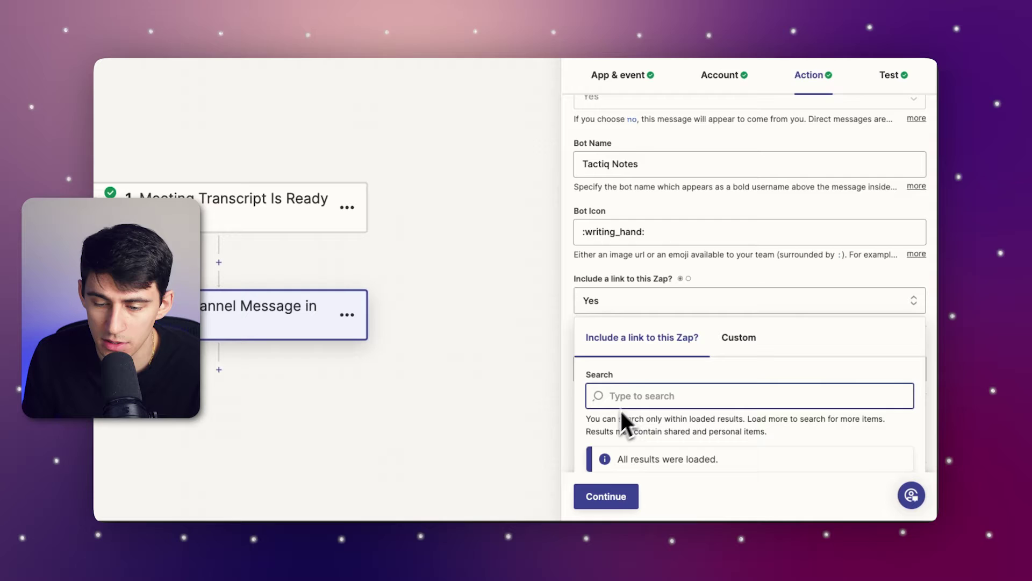
{"action": "left_click", "coordinate": [643, 463]}
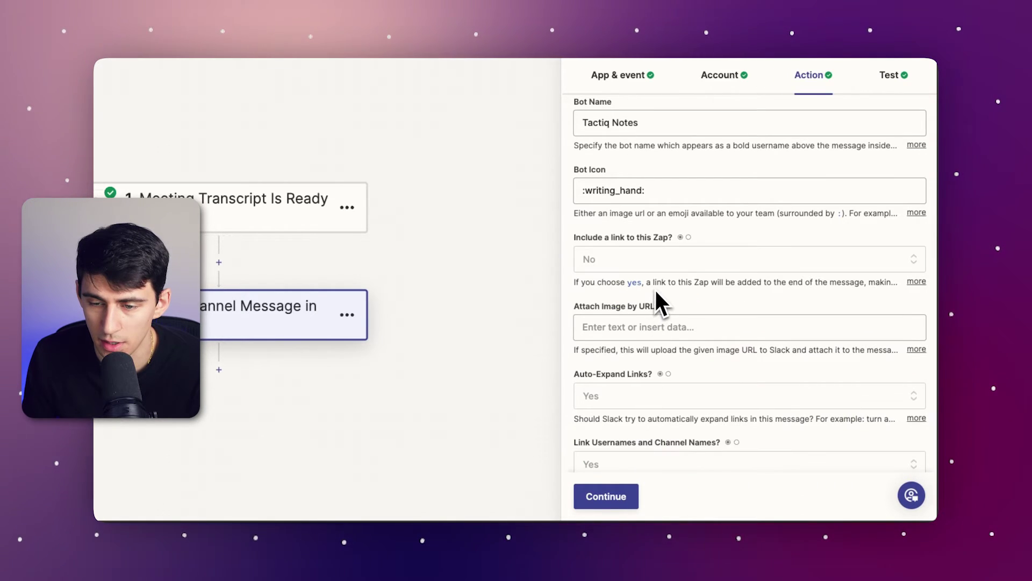
{"action": "scroll", "coordinate": [699, 291], "scroll_direction": "down", "scroll_amount": 1}
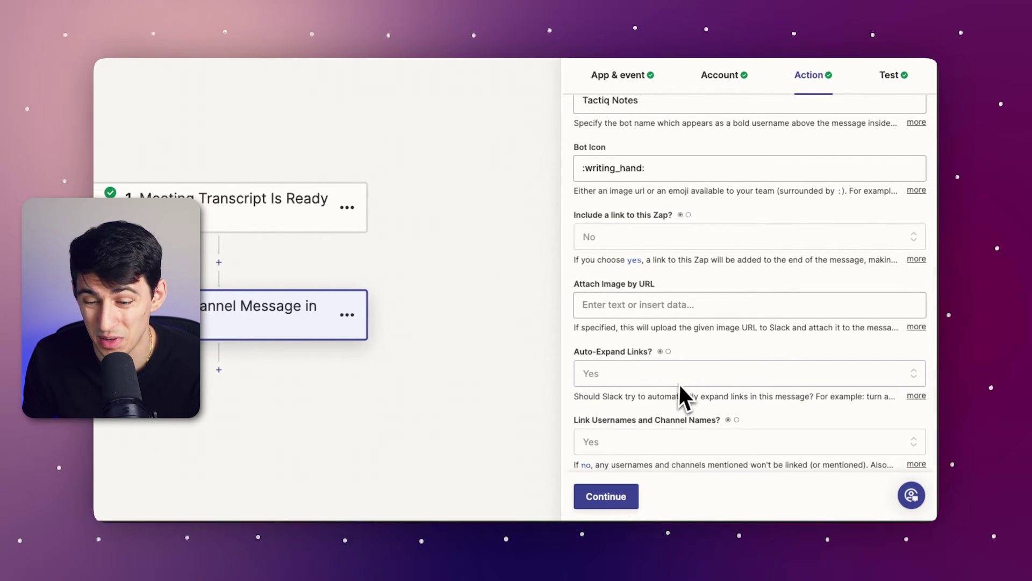
{"action": "left_click", "coordinate": [640, 381]}
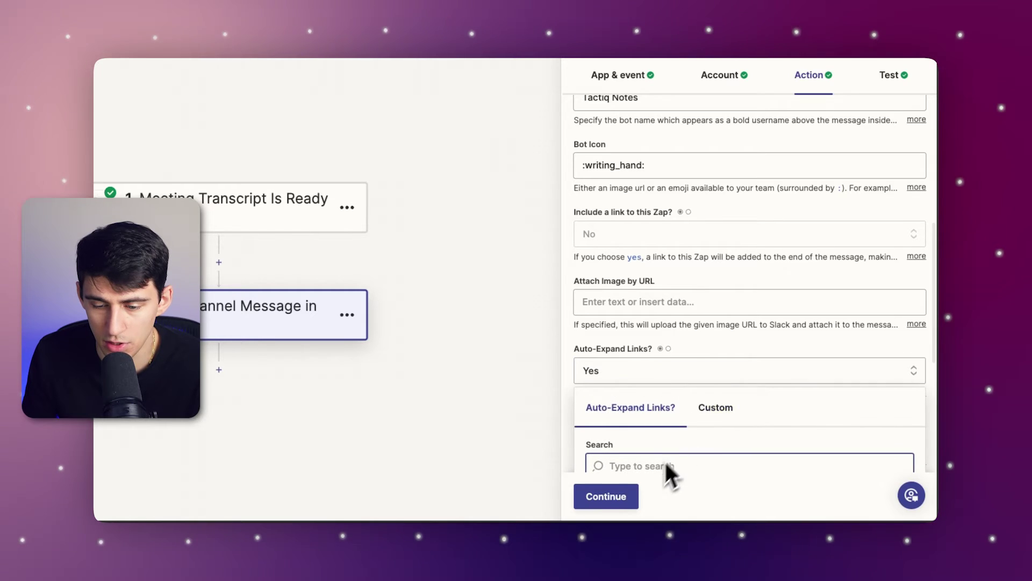
{"action": "left_click", "coordinate": [683, 417]}
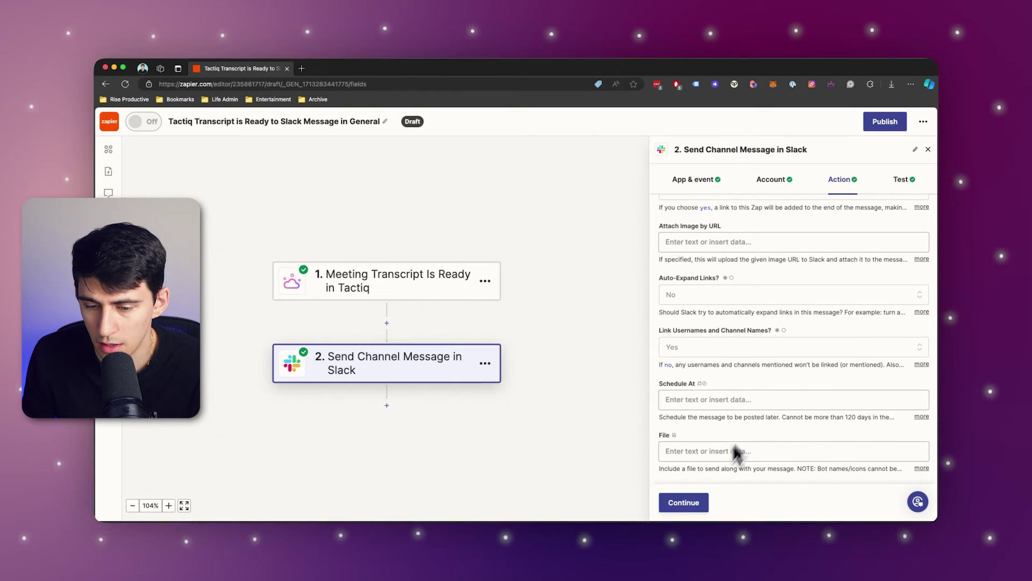
{"action": "left_click", "coordinate": [694, 502]}
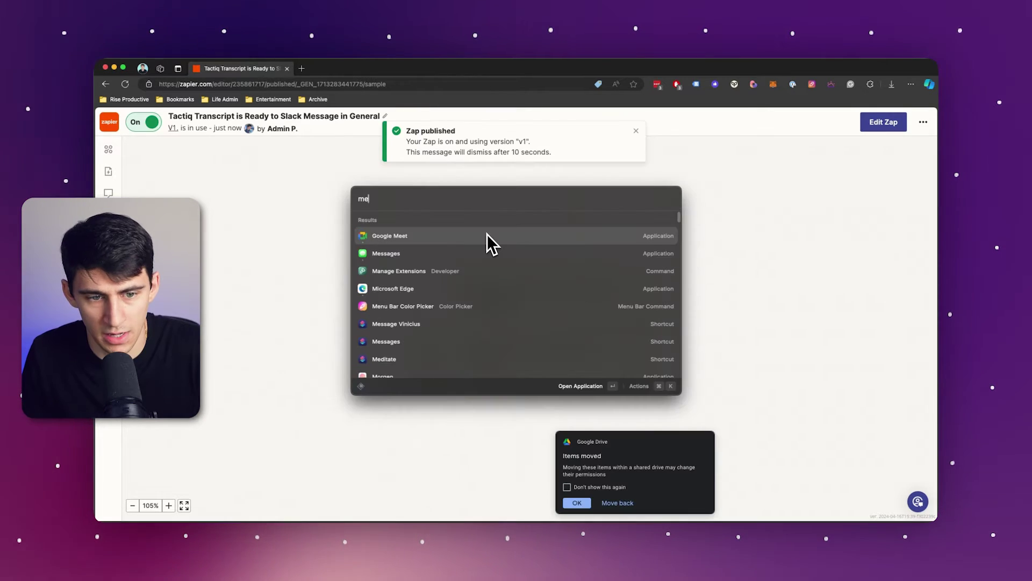
Step: Dismiss the Google Drive notice in Google Meet, leave the Tactiq training call, and switch back to the Zap
{"action": "key", "text": "Escape"}
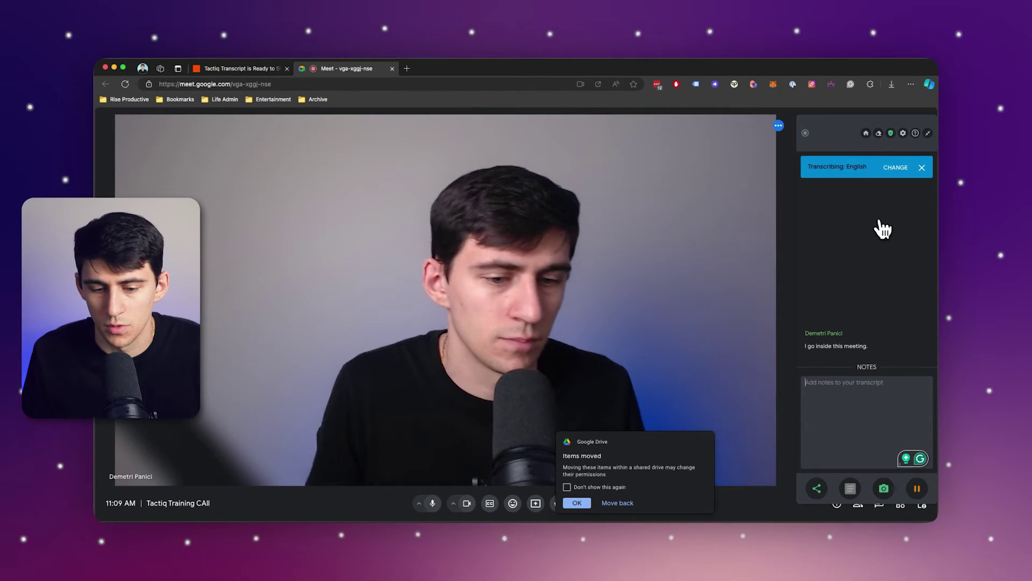
{"action": "left_click", "coordinate": [575, 503]}
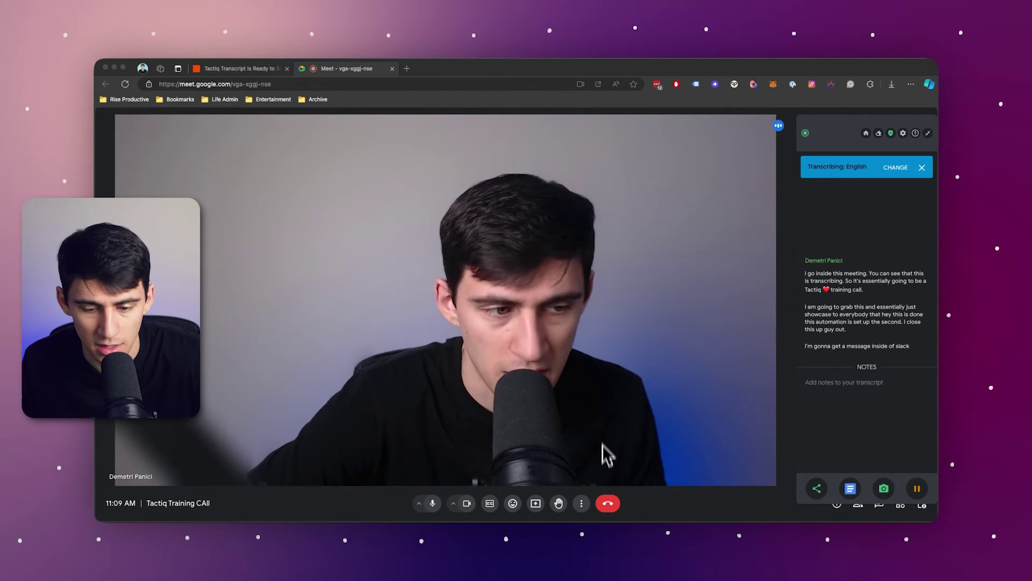
{"action": "left_click", "coordinate": [611, 506]}
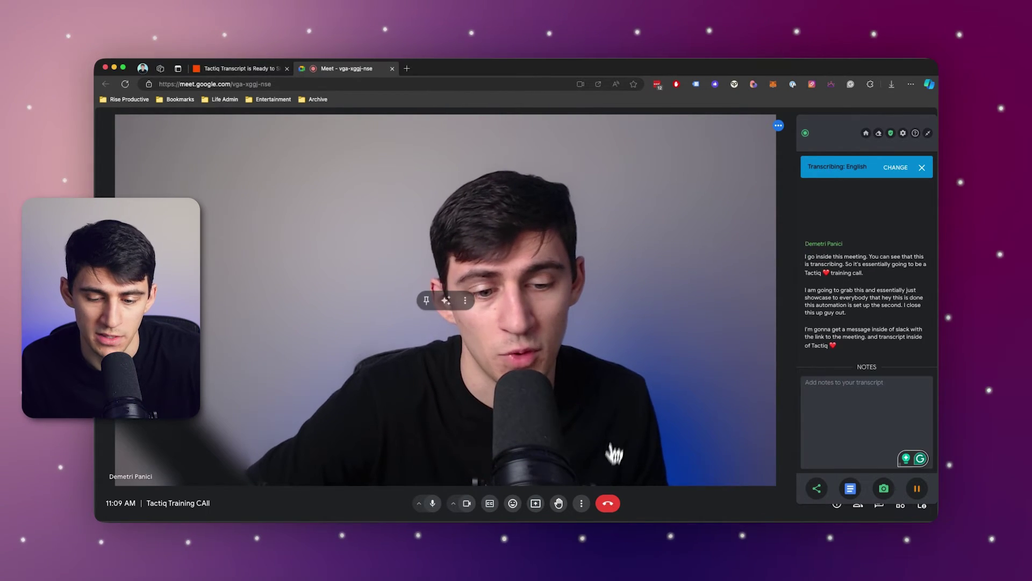
{"action": "left_click", "coordinate": [607, 504]}
{"action": "left_click", "coordinate": [249, 69]}
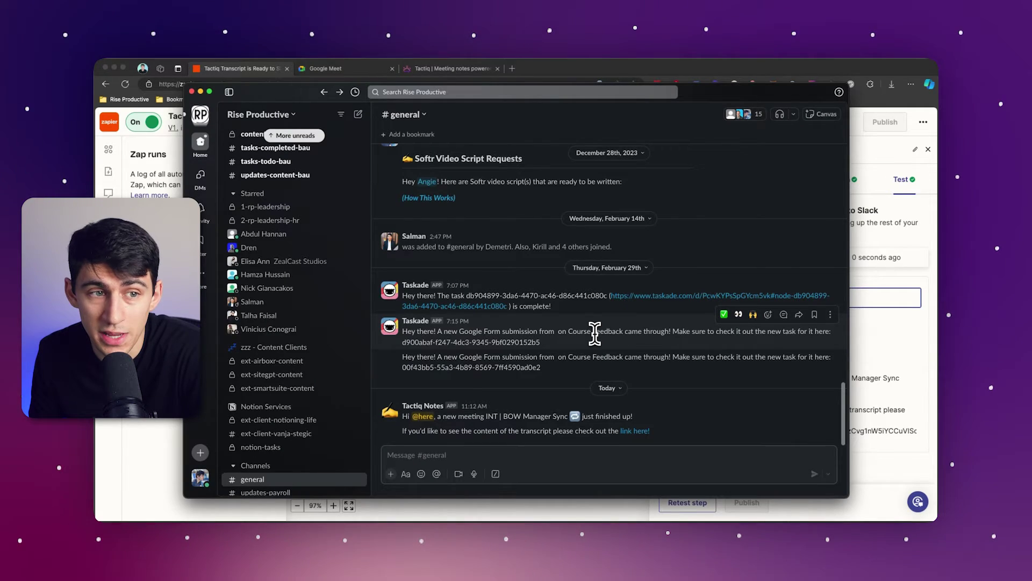
Step: Open the transcript link from the Tactiq Notes message in Slack, look through the Tactiq transcript page, and review the Zap's message text
{"action": "key", "text": "ctrl+alt+Return"}
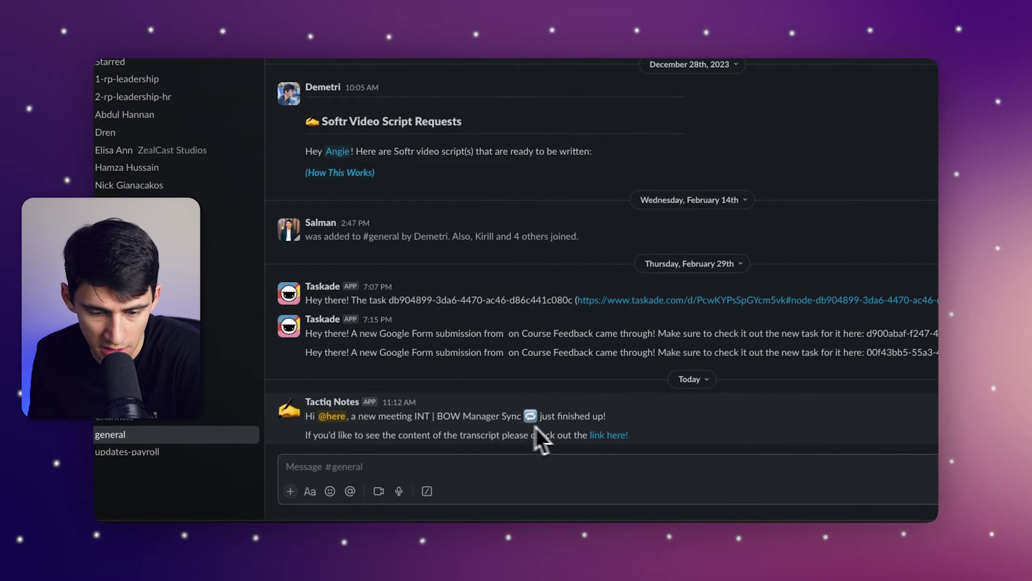
{"action": "left_click", "coordinate": [611, 436]}
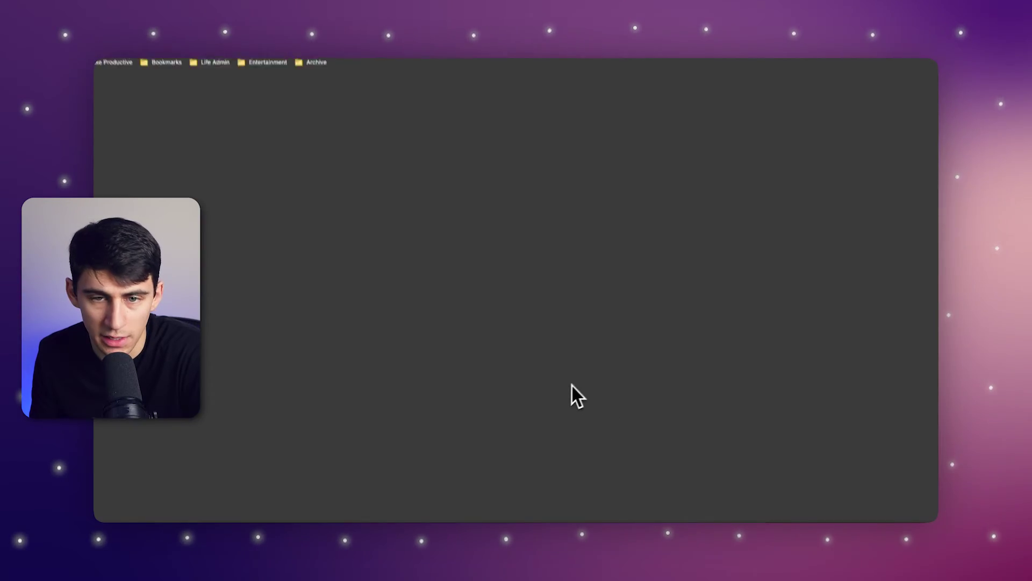
{"action": "scroll", "coordinate": [457, 331], "scroll_direction": "down", "scroll_amount": 20}
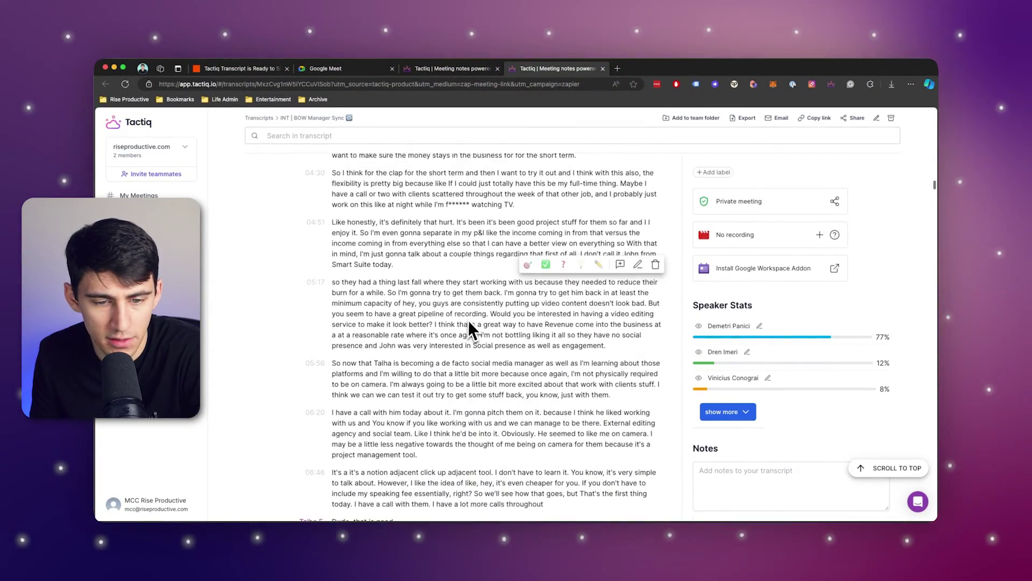
{"action": "scroll", "coordinate": [451, 289], "scroll_direction": "up", "scroll_amount": 20}
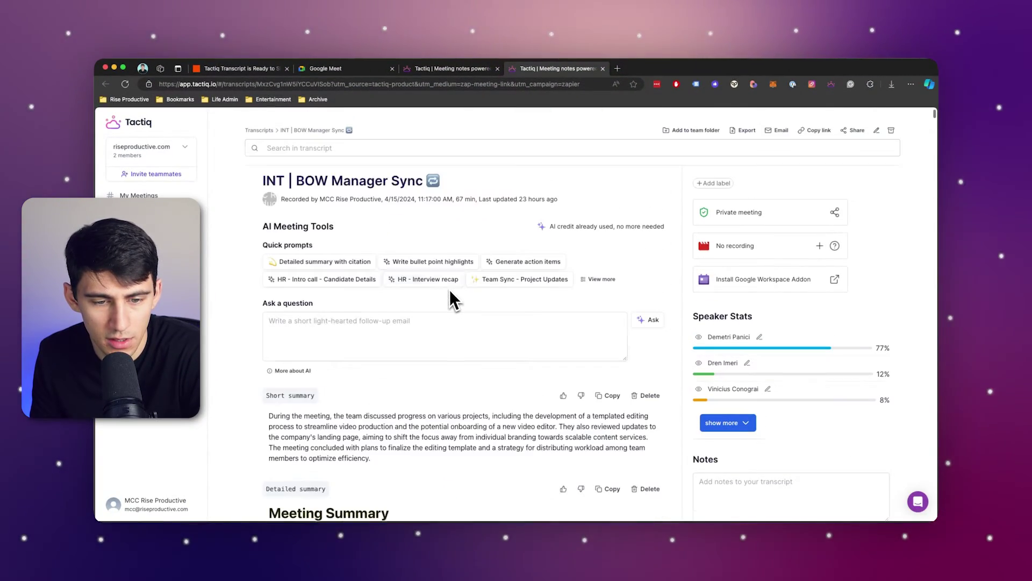
{"action": "left_click", "coordinate": [602, 281]}
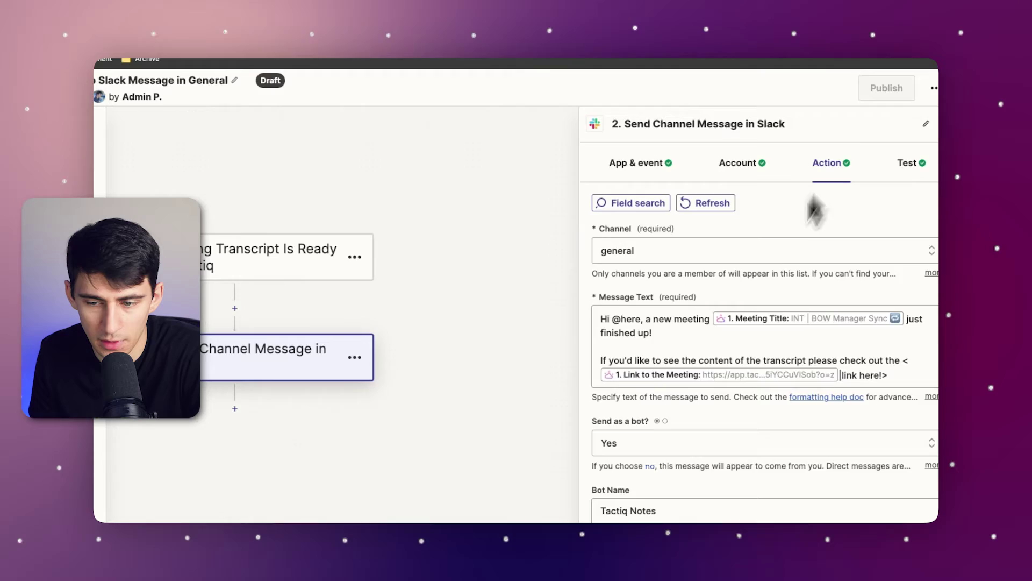
{"action": "scroll", "coordinate": [718, 396], "scroll_direction": "up", "scroll_amount": 3}
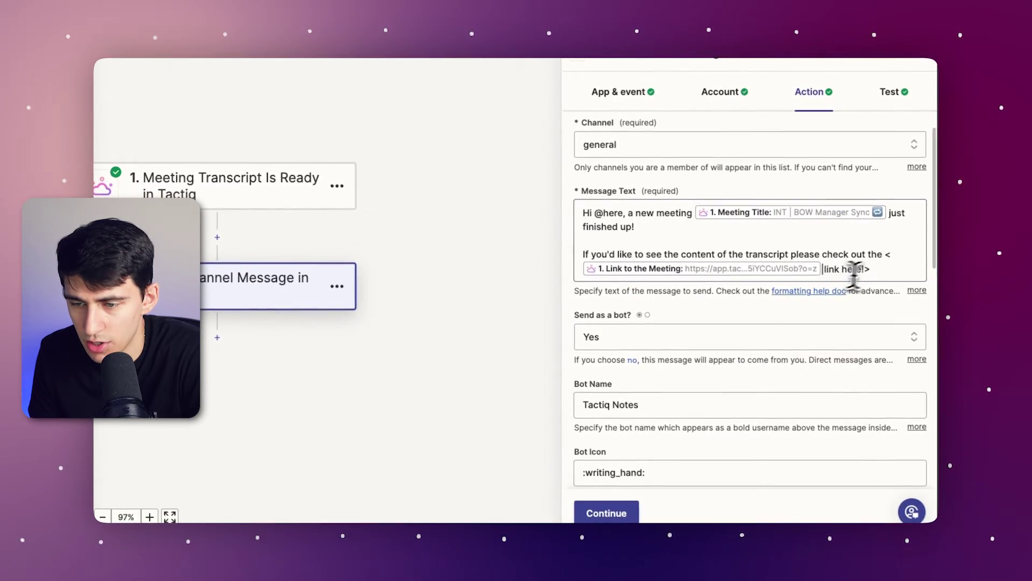
{"action": "left_click", "coordinate": [882, 270]}
{"action": "key", "text": "Return"}
{"action": "key", "text": "Return"}
{"action": "key", "text": "Return"}
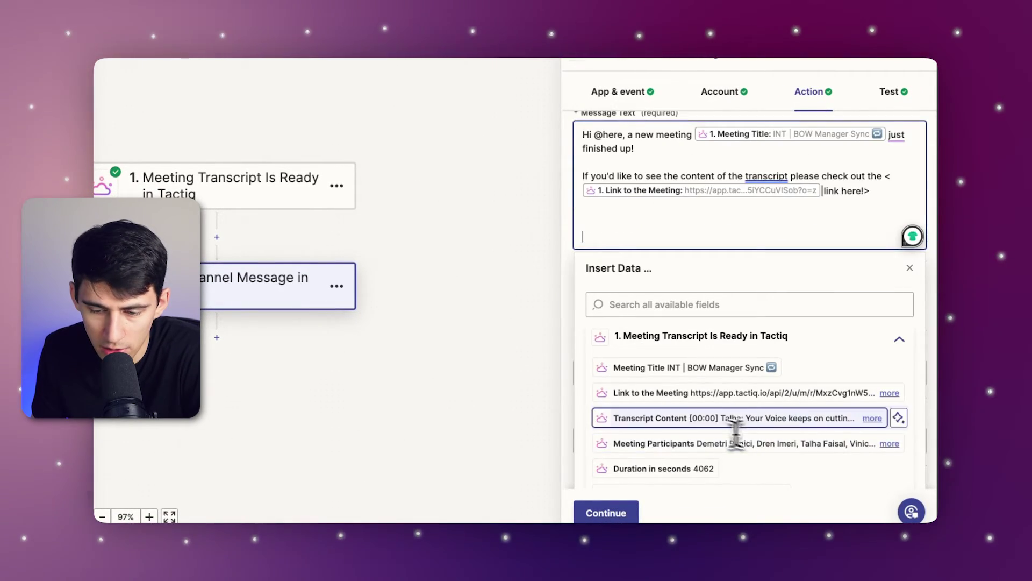
{"action": "scroll", "coordinate": [828, 456], "scroll_direction": "down", "scroll_amount": 1}
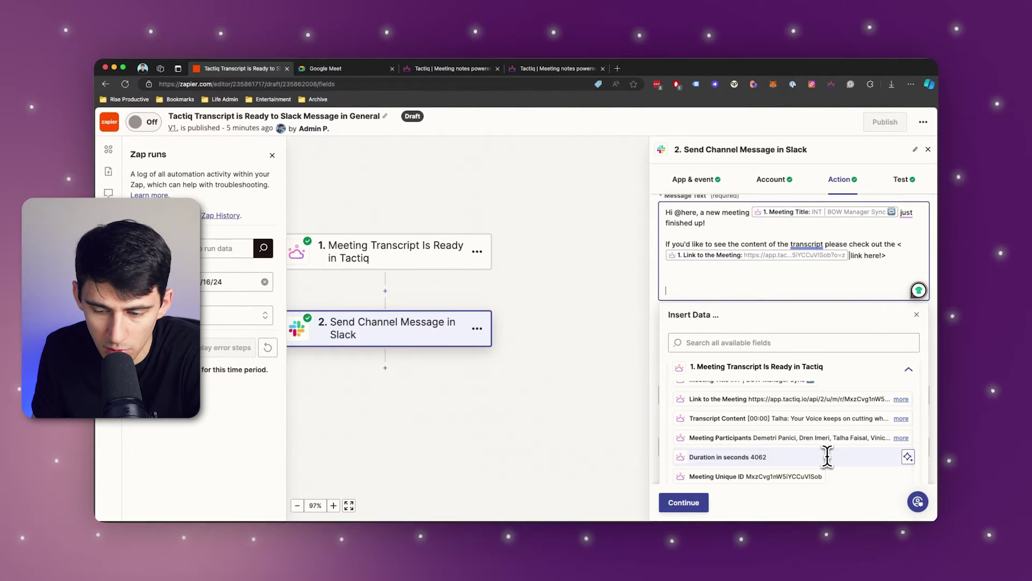
{"action": "scroll", "coordinate": [813, 443], "scroll_direction": "up", "scroll_amount": 1}
{"action": "scroll", "coordinate": [812, 438], "scroll_direction": "up", "scroll_amount": 1}
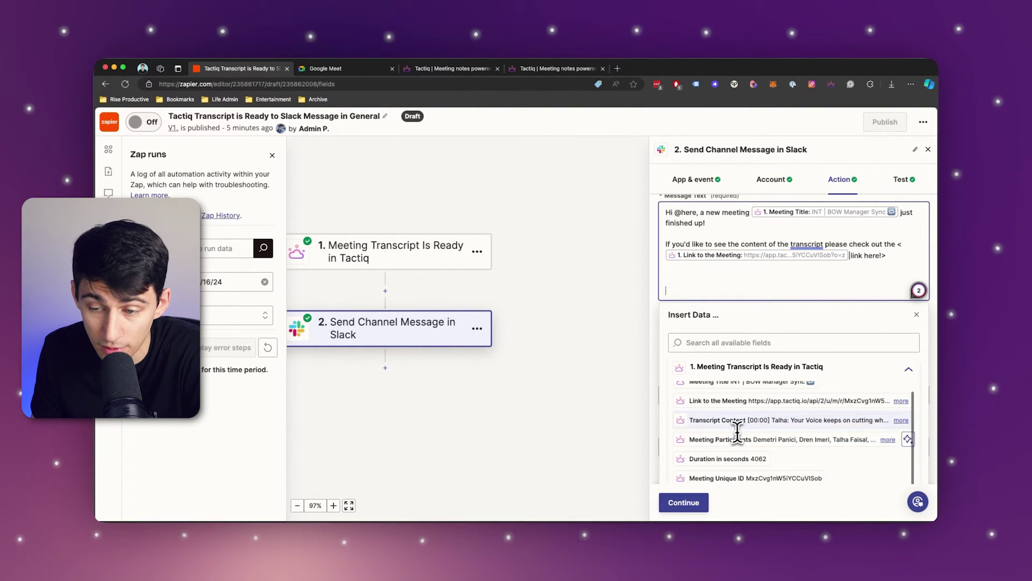
{"action": "key", "text": "BackSpace"}
{"action": "key", "text": "BackSpace"}
{"action": "key", "text": "BackSpace"}
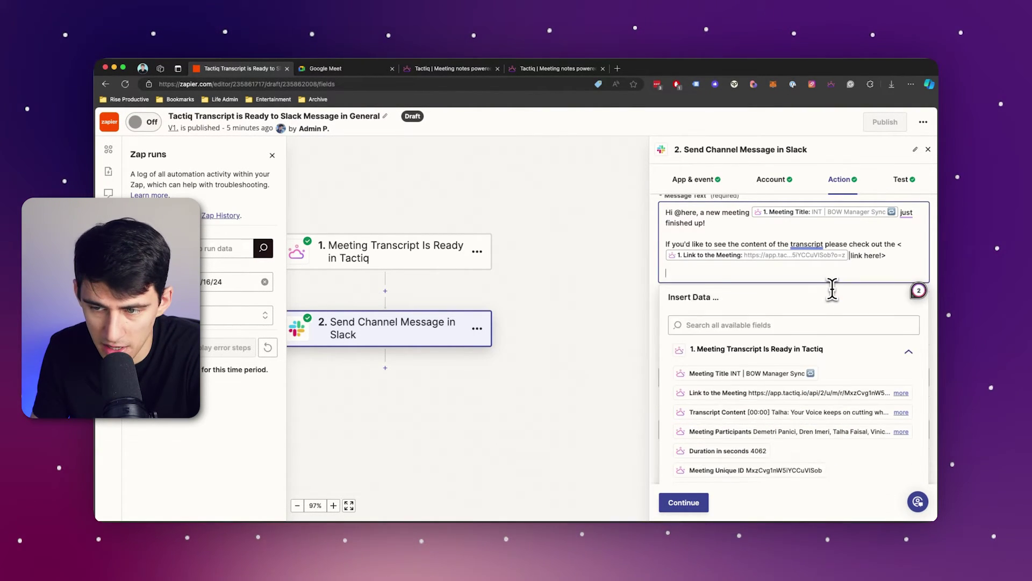
{"action": "left_click", "coordinate": [542, 236]}
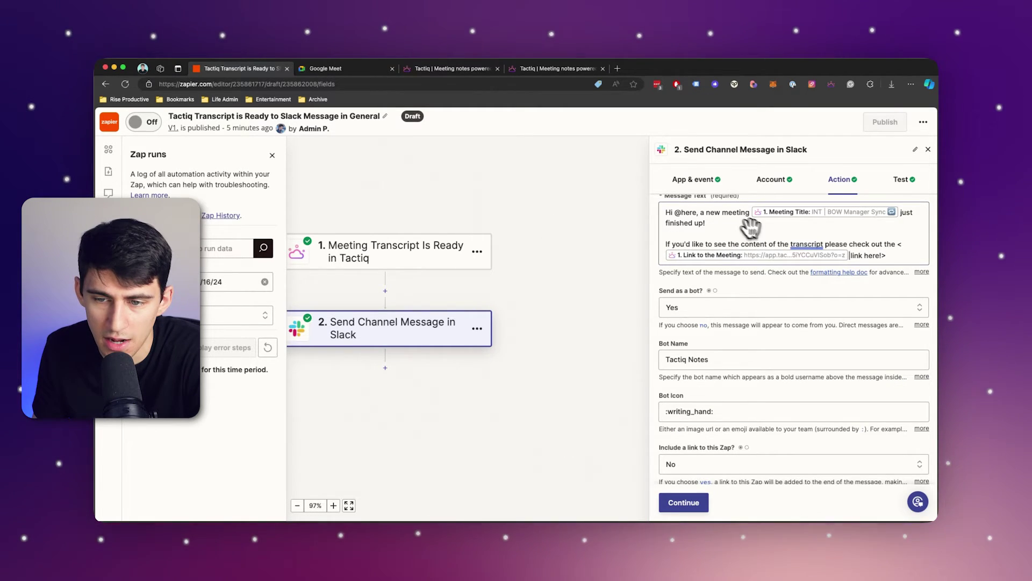
Step: Insert a Notion action between the Tactiq trigger and the Slack message step
{"action": "mouse_move", "coordinate": [554, 511]}
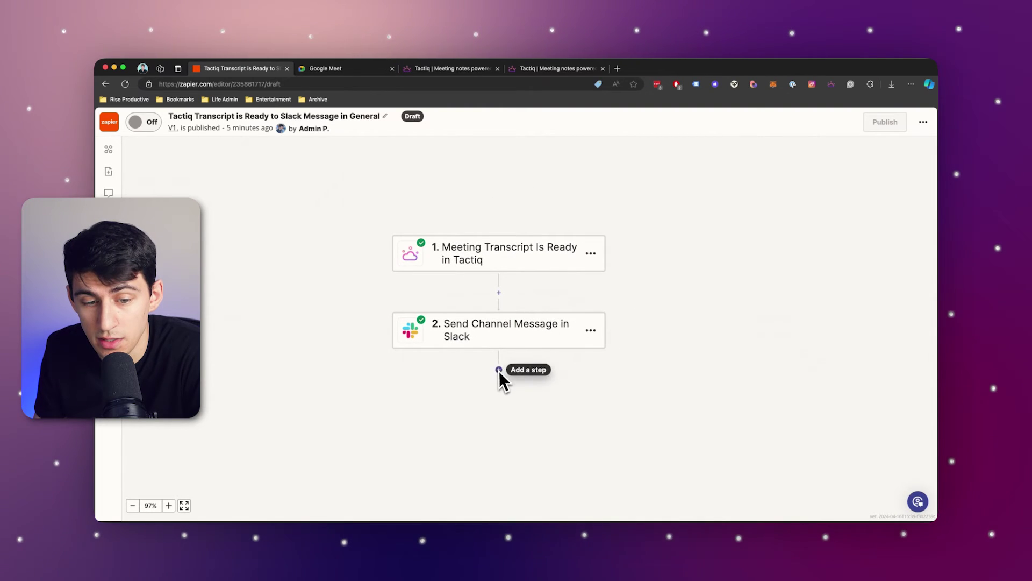
{"action": "left_click", "coordinate": [499, 336]}
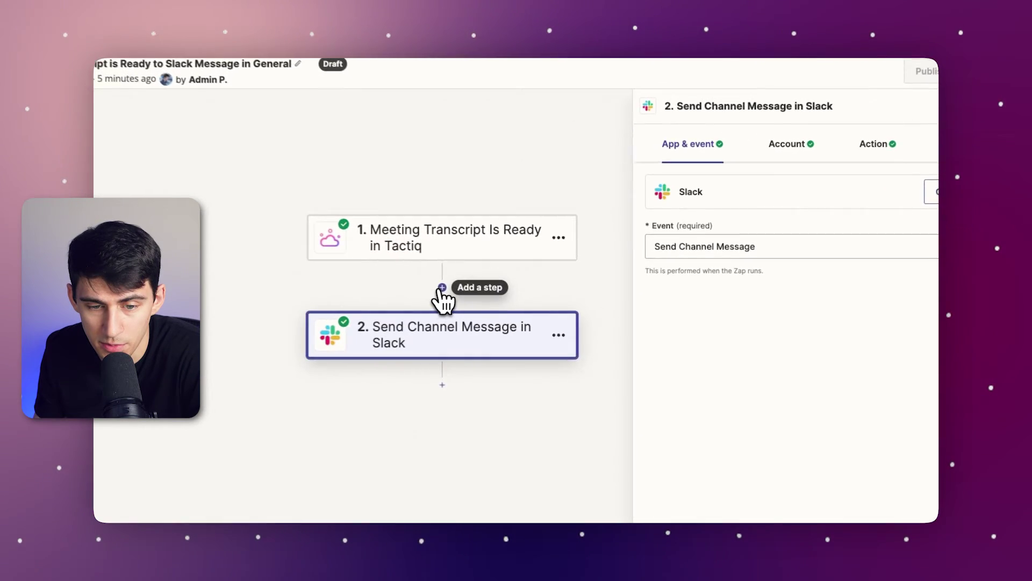
{"action": "left_click", "coordinate": [499, 292]}
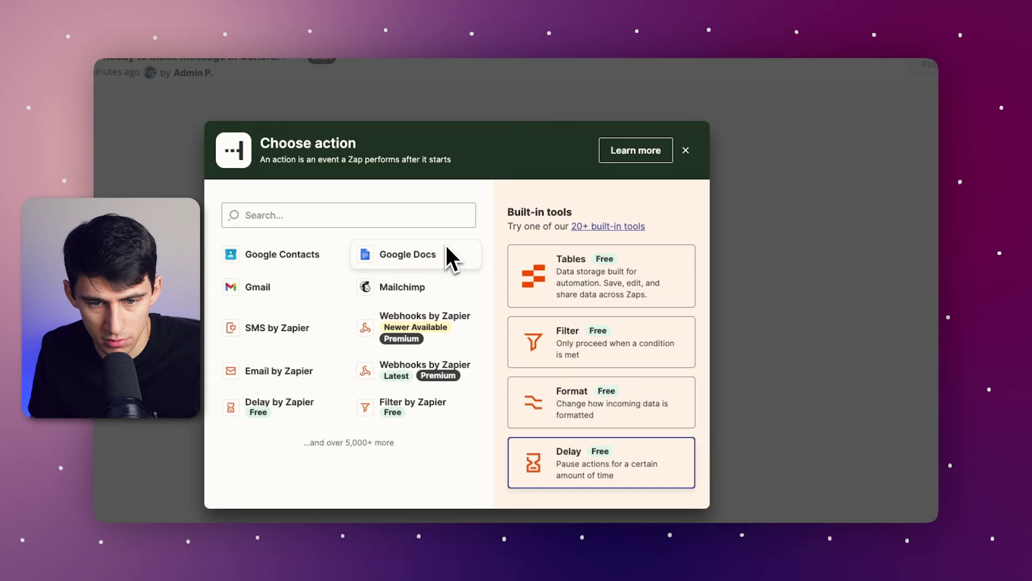
{"action": "left_click", "coordinate": [425, 216]}
{"action": "type", "text": "noti"}
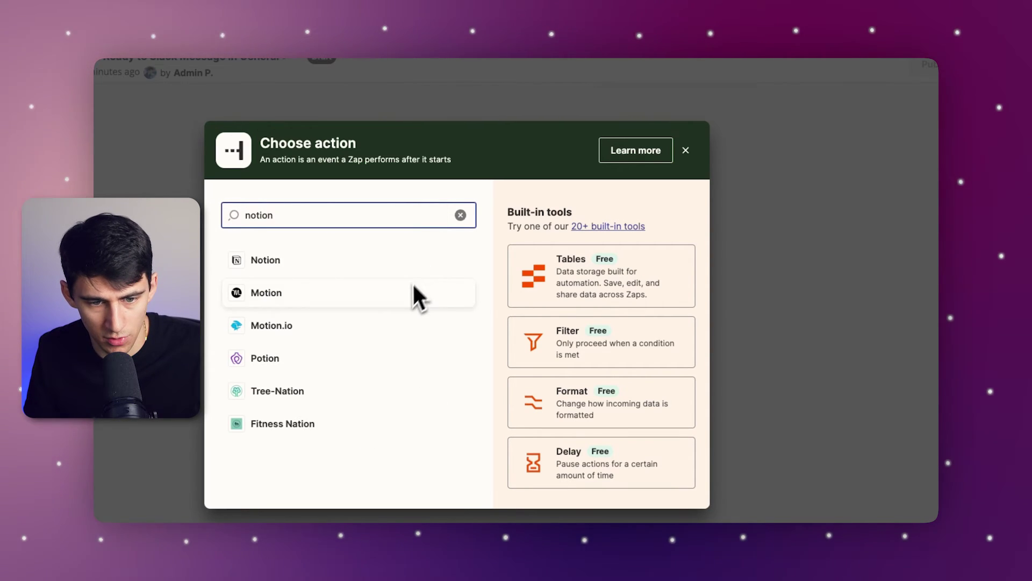
{"action": "type", "text": "on"}
{"action": "left_click", "coordinate": [401, 260]}
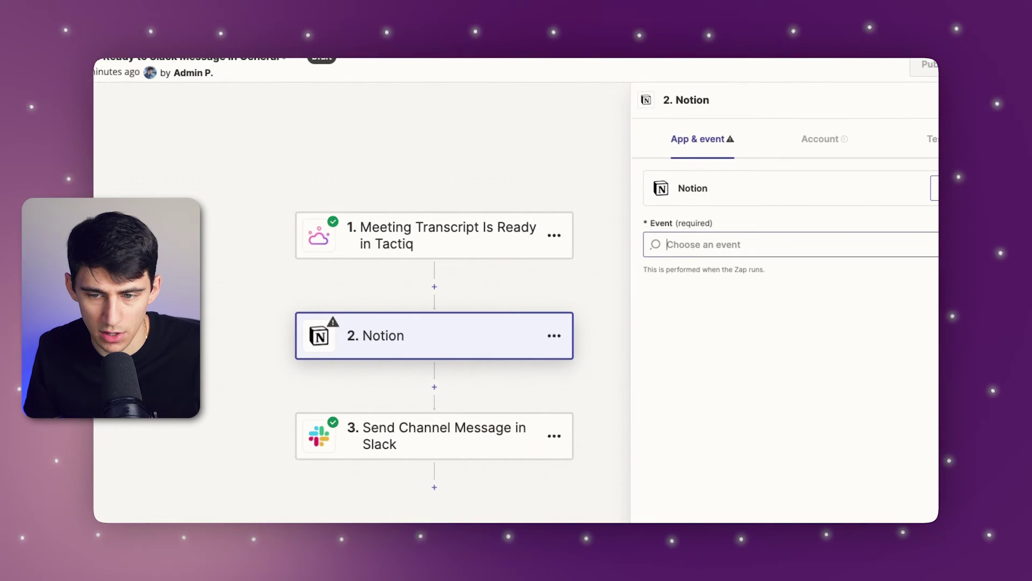
Step: Set the Notion event to Create Database Item, choose the account already used in 126 Zaps, and continue to the action fields
{"action": "left_click", "coordinate": [739, 377]}
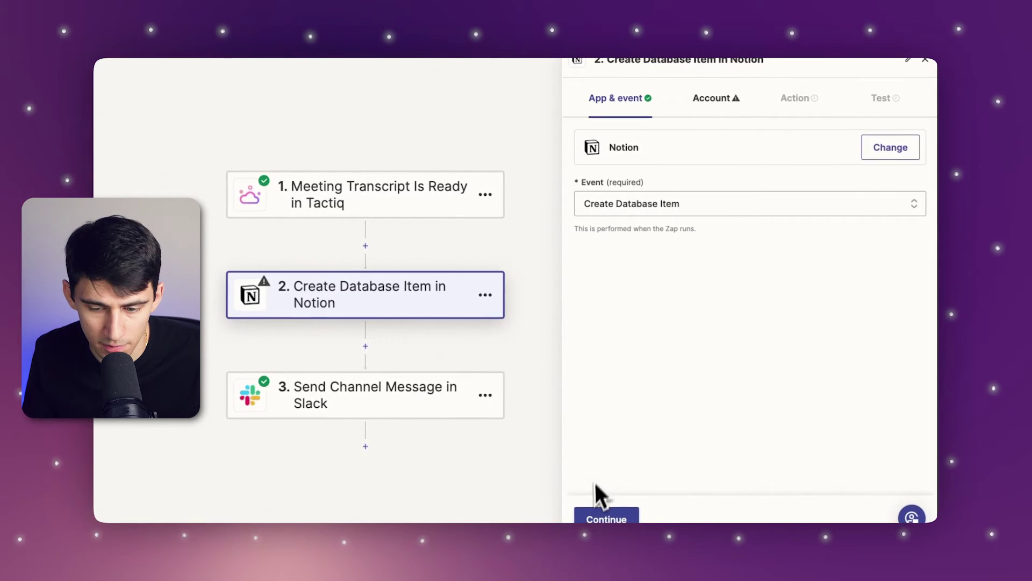
{"action": "left_click", "coordinate": [606, 516]}
{"action": "left_click", "coordinate": [866, 165]}
{"action": "left_click", "coordinate": [631, 292]}
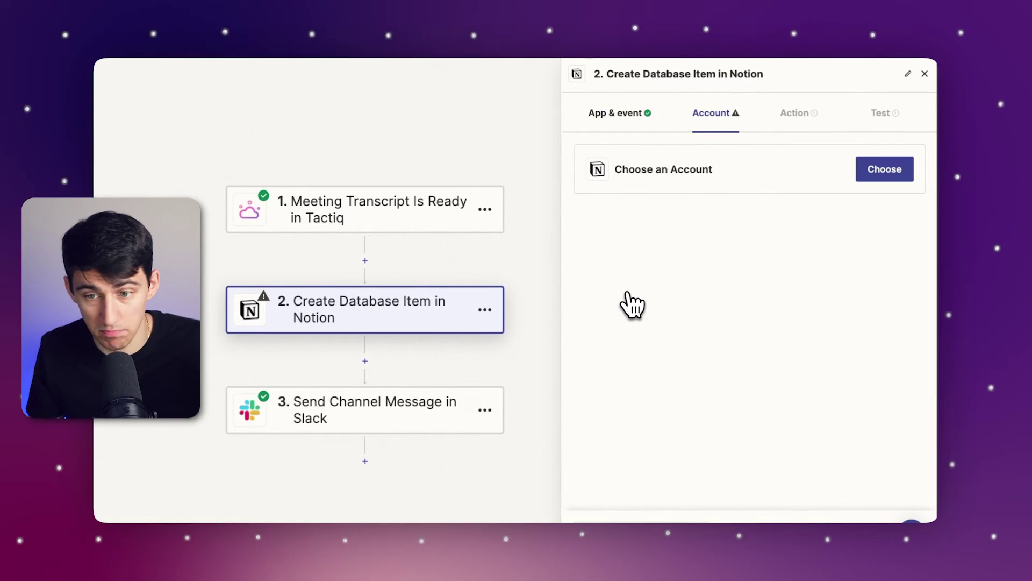
{"action": "left_click", "coordinate": [879, 178]}
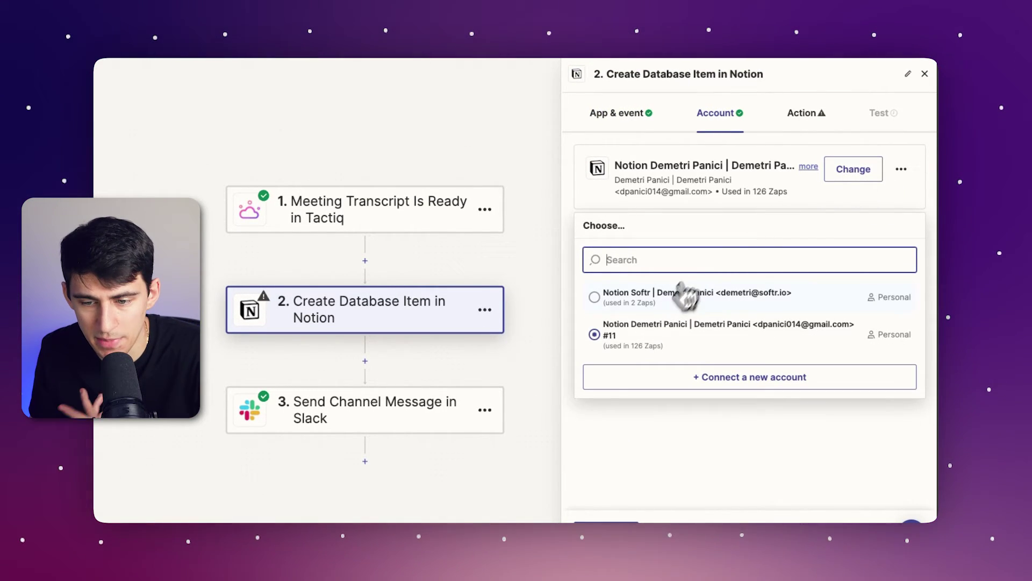
{"action": "left_click", "coordinate": [669, 346]}
{"action": "left_click", "coordinate": [606, 517]}
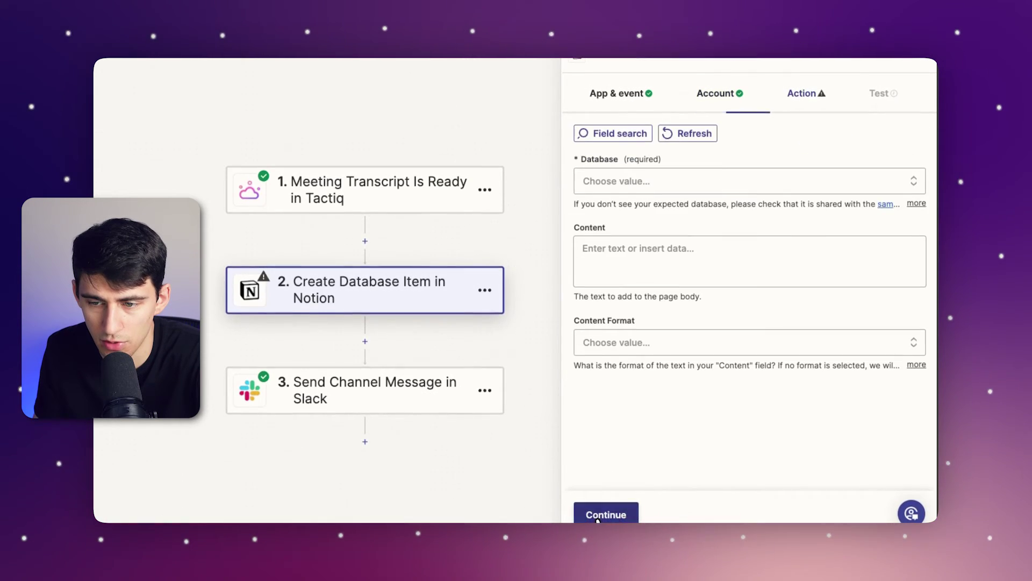
Step: Search the Notion databases for "meetings" to choose the database that receives the new item
{"action": "left_click", "coordinate": [676, 181]}
{"action": "left_click", "coordinate": [657, 363]}
{"action": "type", "text": "m"}
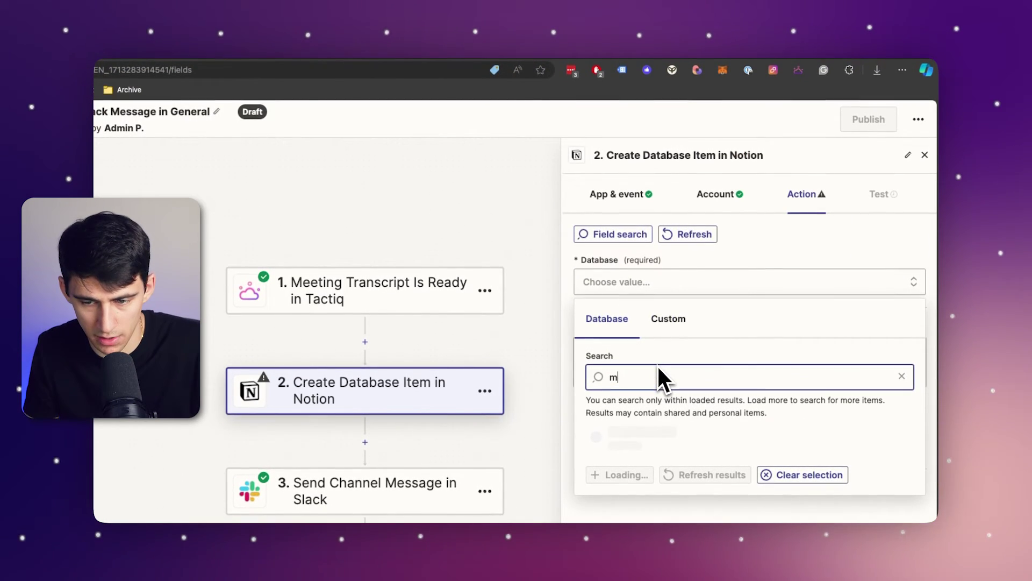
{"action": "type", "text": "eetings"}
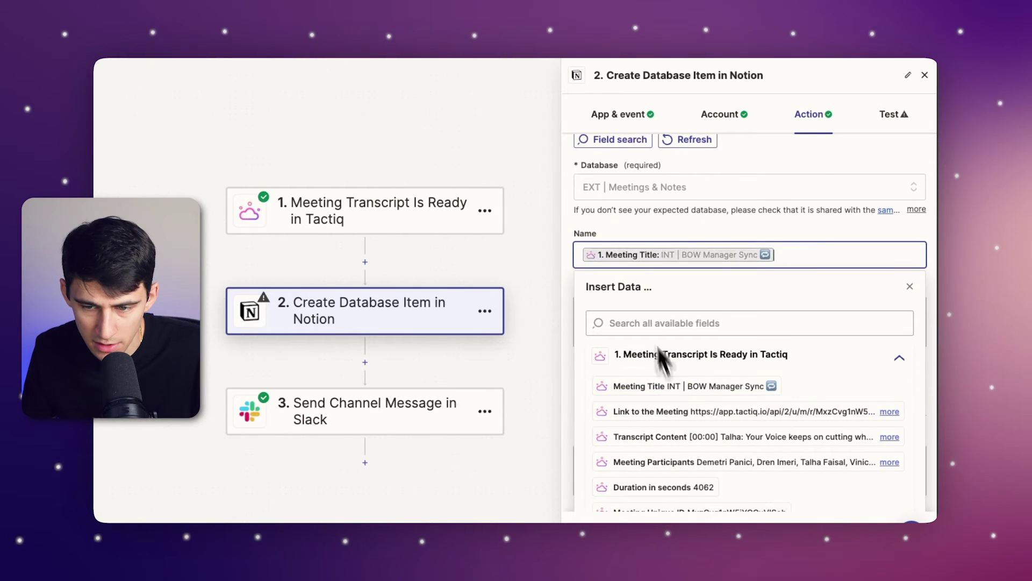
Step: Map Tactiq's Link to the Meeting to the Notion item's Recording URL
{"action": "scroll", "coordinate": [667, 301], "scroll_direction": "down", "scroll_amount": 5}
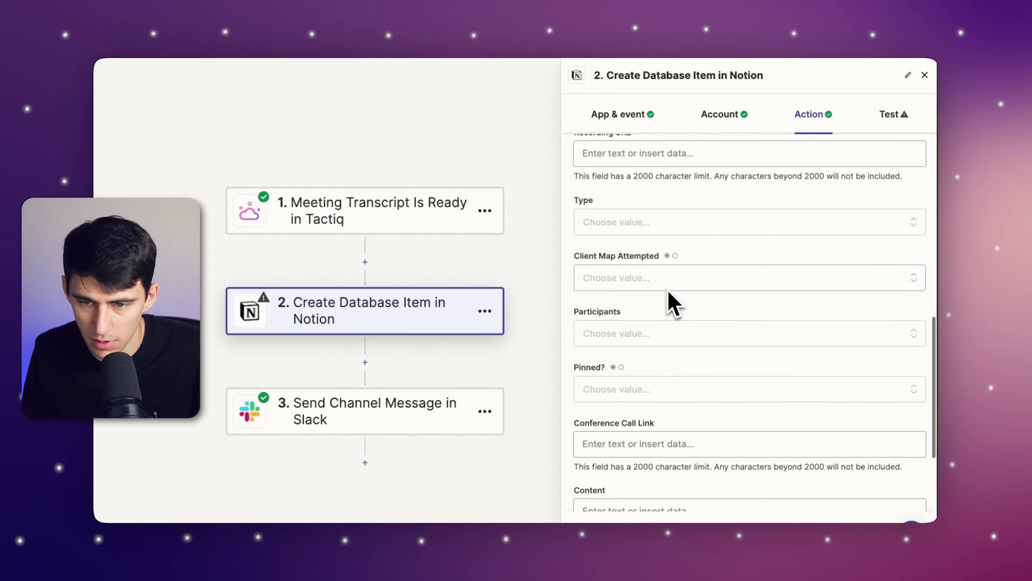
{"action": "scroll", "coordinate": [667, 290], "scroll_direction": "up", "scroll_amount": 1}
{"action": "left_click", "coordinate": [633, 228]}
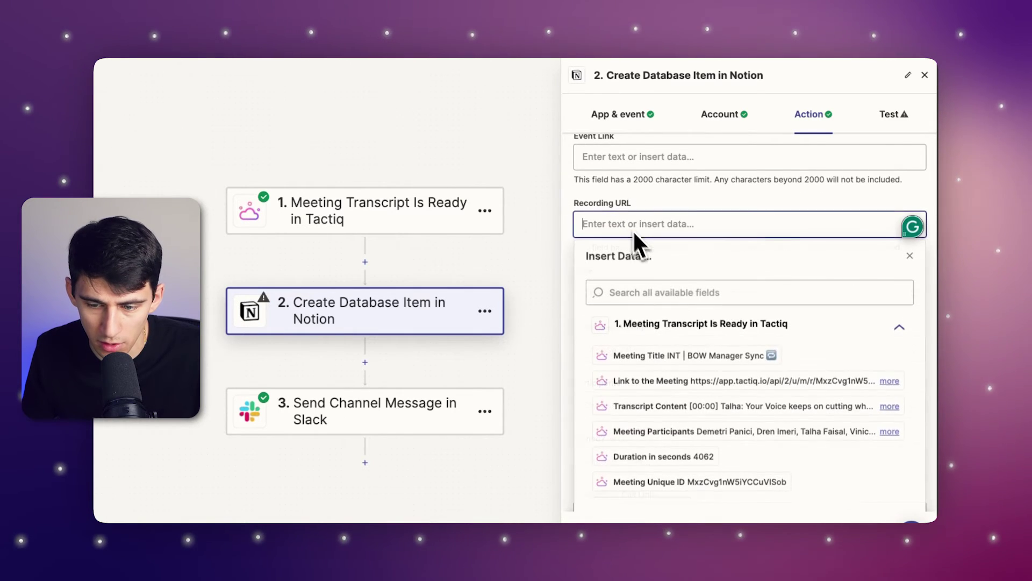
{"action": "left_click", "coordinate": [710, 381]}
{"action": "left_click", "coordinate": [637, 194]}
{"action": "scroll", "coordinate": [679, 352], "scroll_direction": "down", "scroll_amount": 1}
{"action": "scroll", "coordinate": [681, 377], "scroll_direction": "down", "scroll_amount": 3}
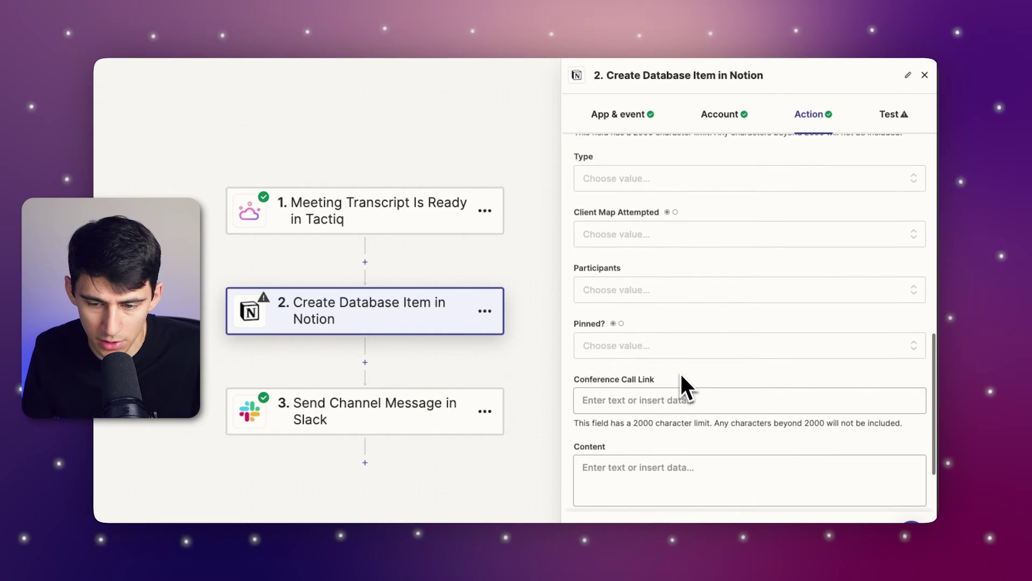
Step: Insert Tactiq's Transcript Content as the Notion item's page Content
{"action": "left_click", "coordinate": [678, 455]}
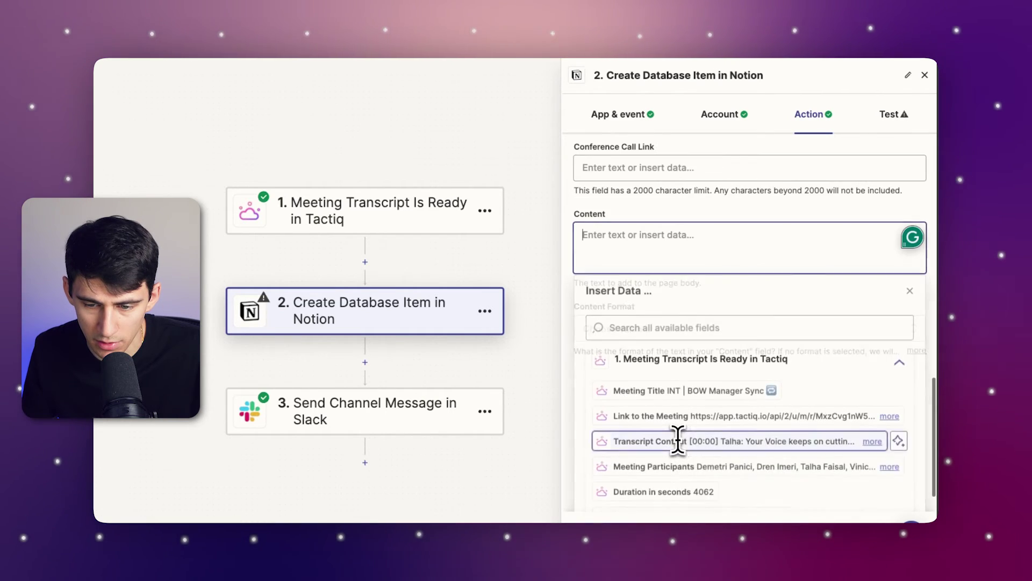
{"action": "left_click", "coordinate": [639, 215]}
{"action": "left_click", "coordinate": [715, 372]}
{"action": "scroll", "coordinate": [717, 398], "scroll_direction": "down", "scroll_amount": 3}
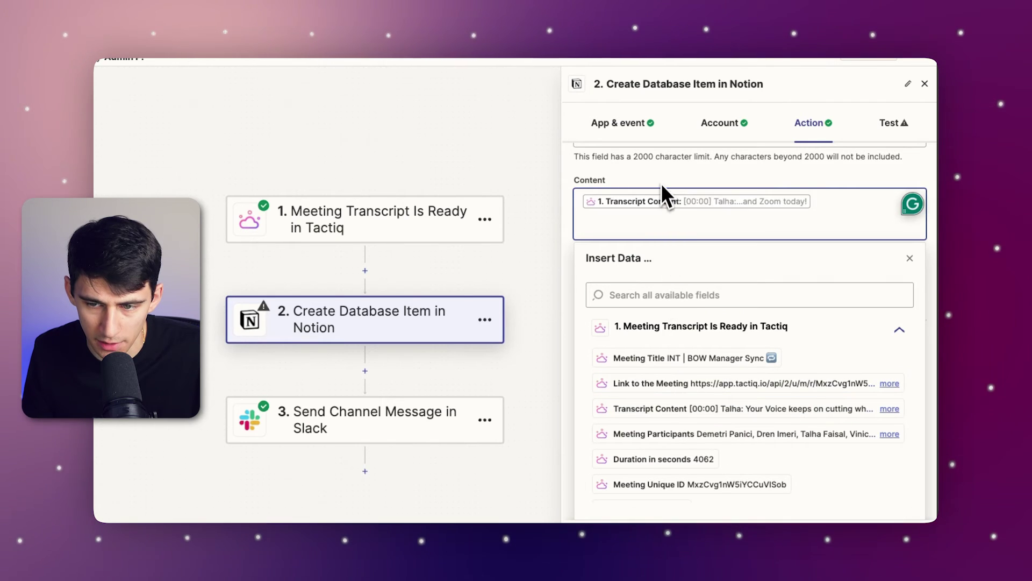
Step: Find the date option among the Notion item's fields and set Include time with date fields to True
{"action": "scroll", "coordinate": [677, 258], "scroll_direction": "up", "scroll_amount": 10}
{"action": "scroll", "coordinate": [698, 331], "scroll_direction": "down", "scroll_amount": 8}
{"action": "scroll", "coordinate": [618, 453], "scroll_direction": "up", "scroll_amount": 7}
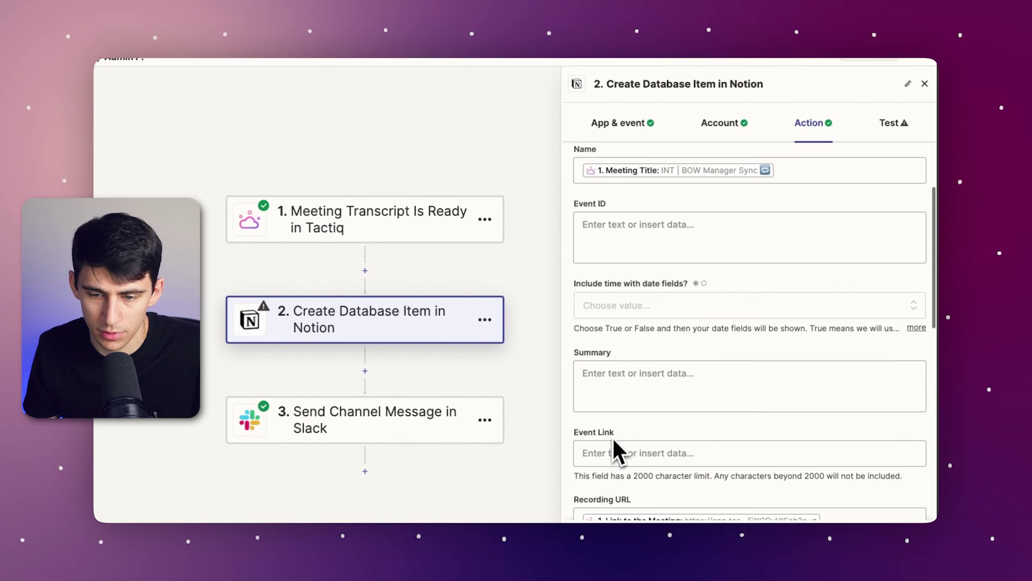
{"action": "scroll", "coordinate": [692, 318], "scroll_direction": "down", "scroll_amount": 10}
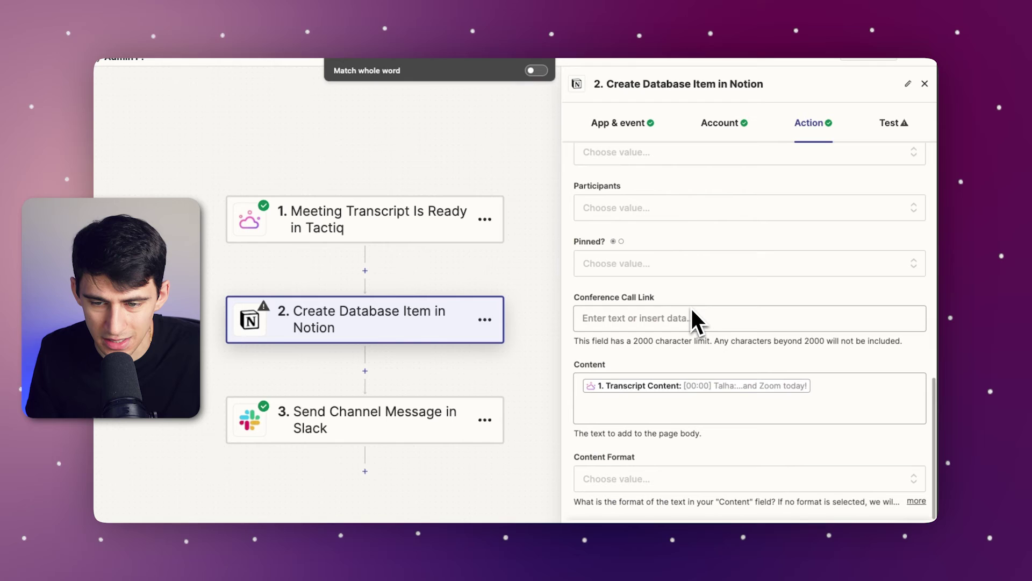
{"action": "scroll", "coordinate": [678, 376], "scroll_direction": "up", "scroll_amount": 5}
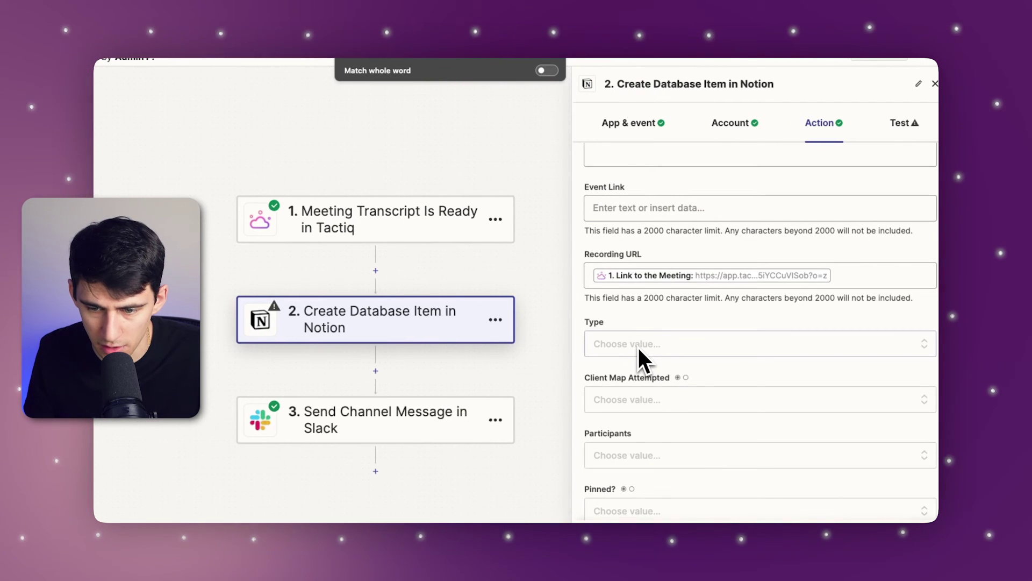
{"action": "scroll", "coordinate": [642, 376], "scroll_direction": "down", "scroll_amount": 10}
{"action": "left_click", "coordinate": [630, 249]}
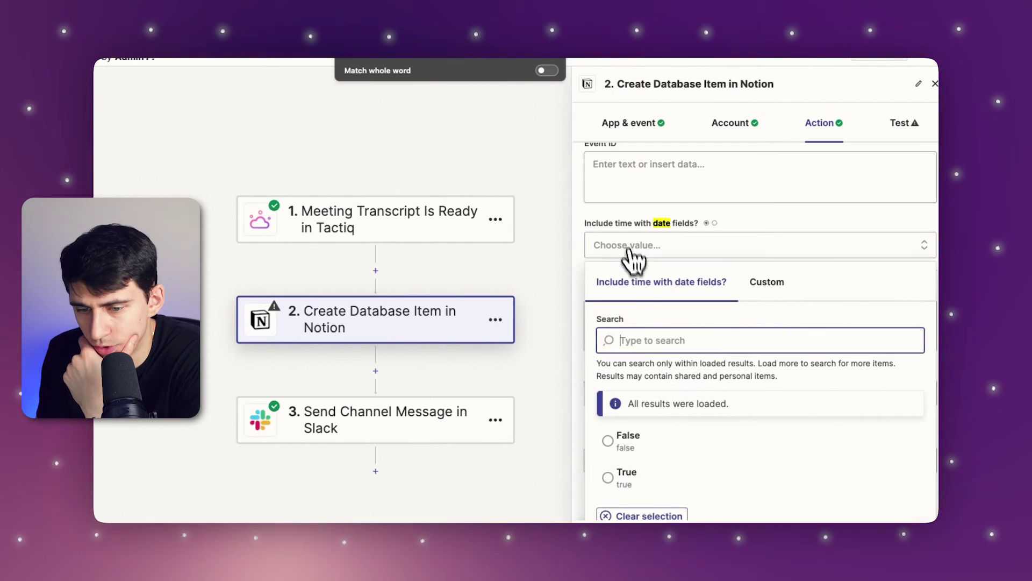
{"action": "left_click", "coordinate": [636, 449]}
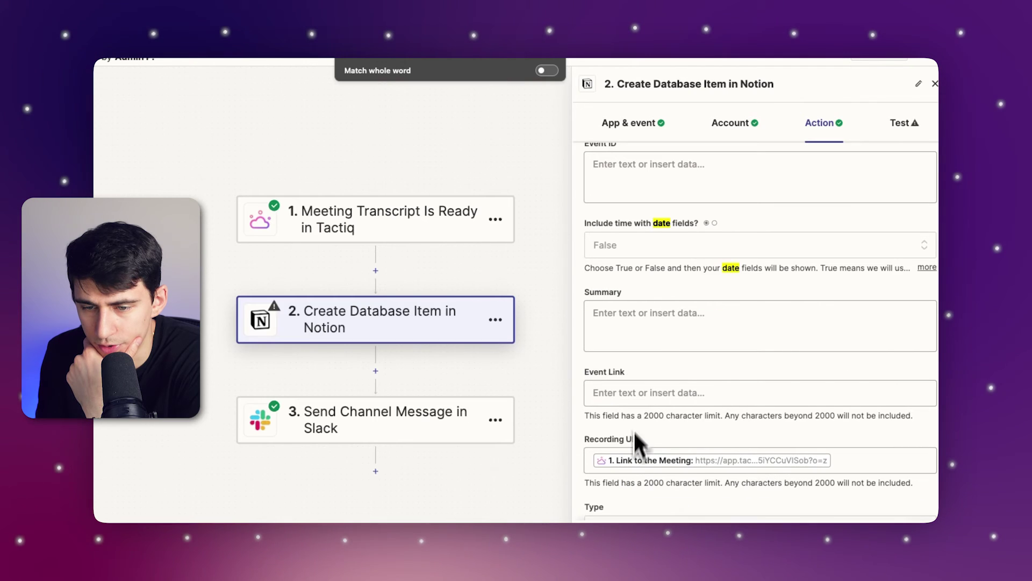
{"action": "left_click", "coordinate": [645, 248]}
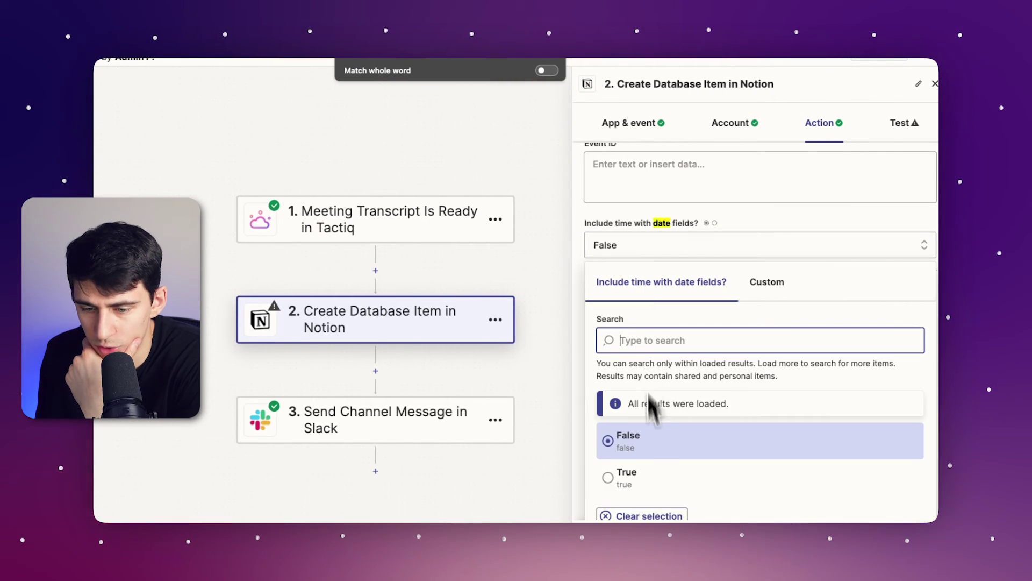
{"action": "left_click", "coordinate": [652, 474]}
Step: Set the Notion item's Start Date and Time to {{zap_meta_human_now}}
{"action": "left_click", "coordinate": [641, 336]}
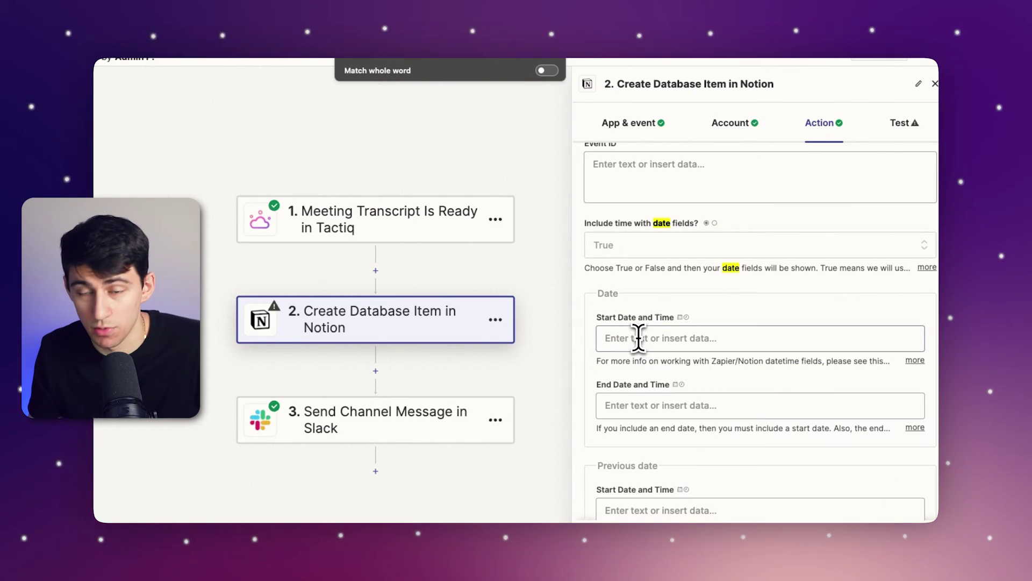
{"action": "left_click", "coordinate": [647, 394]}
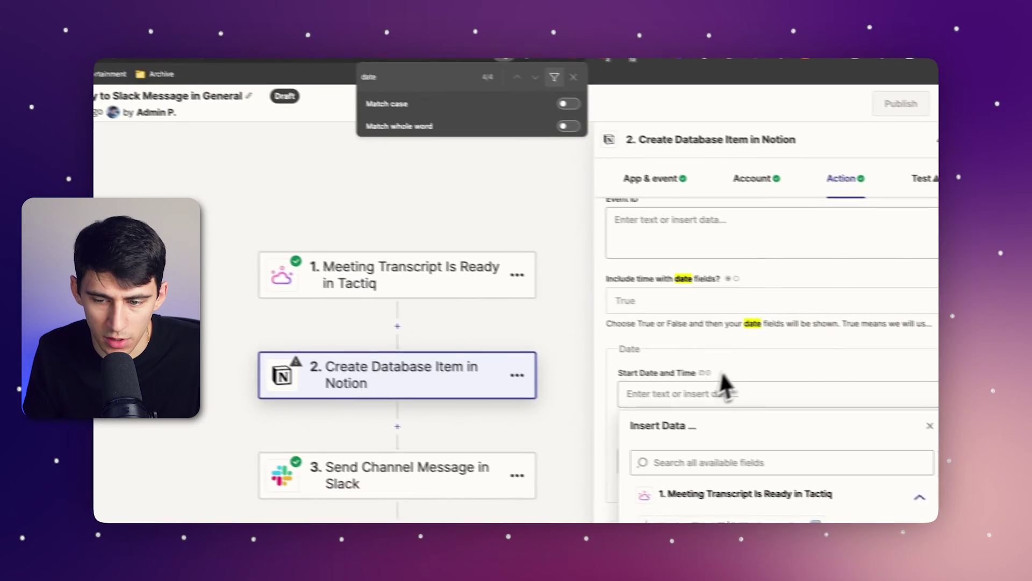
{"action": "left_click", "coordinate": [723, 394]}
{"action": "type", "text": "zap_meta_human_now: MM/DD/YY hh:mmAM/PM"}
{"action": "left_click", "coordinate": [676, 348]}
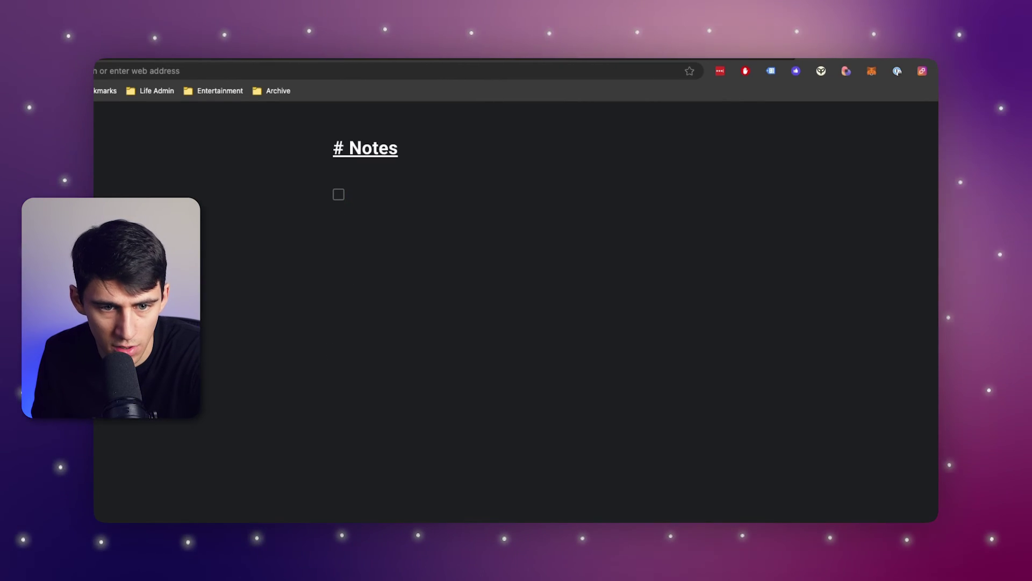
Step: Show the {{zap_meta_human_now}} code as plain text in a new tab's notes, and return to the Zap's start date field
{"action": "type", "text": "{{zap_meta_human_now}}"}
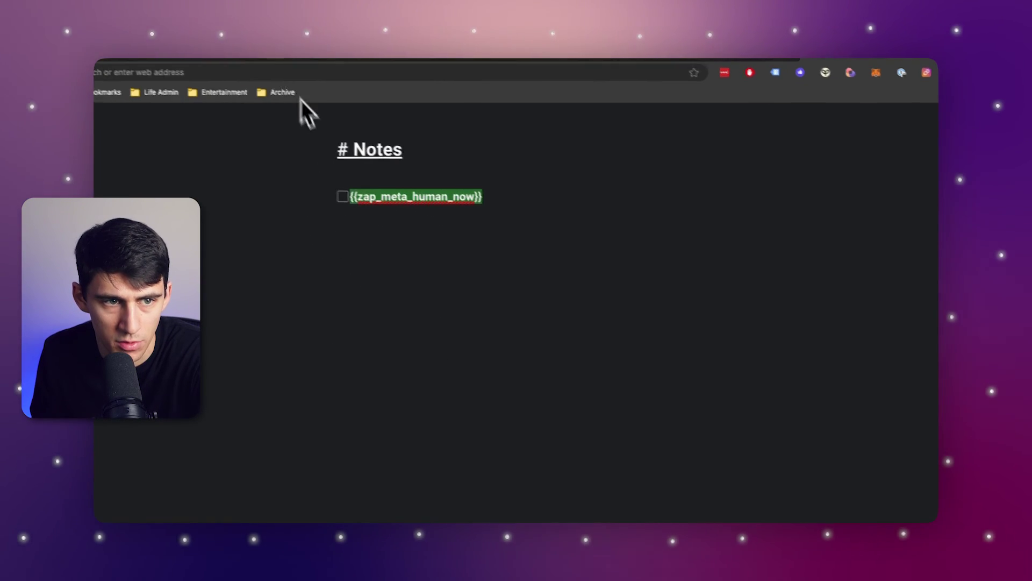
{"action": "left_click", "coordinate": [251, 68]}
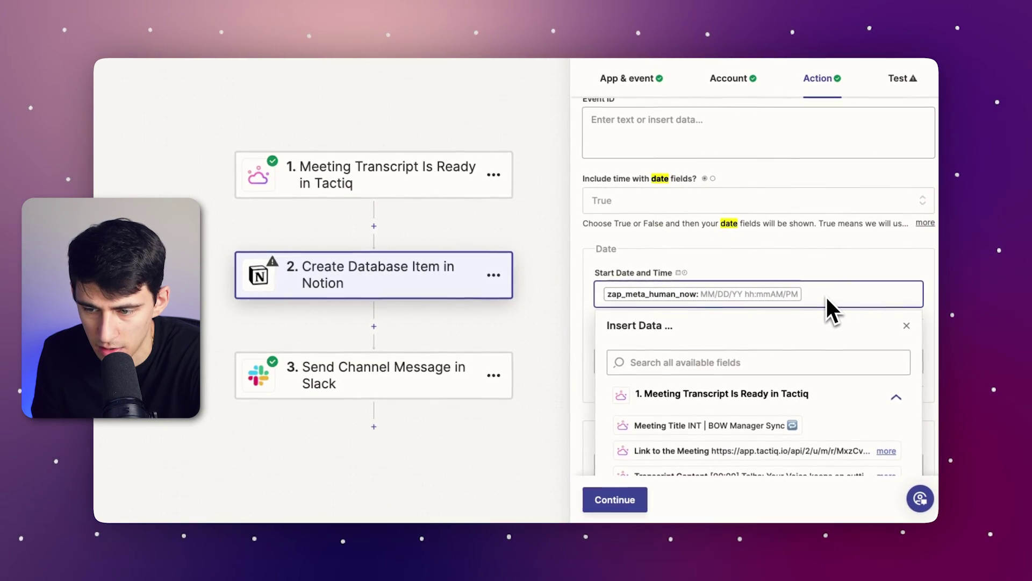
{"action": "type", "text": "zap_meta_human_now: MM/DD/YY hh:mmAM/PM"}
{"action": "key", "text": "BackSpace"}
{"action": "left_click", "coordinate": [783, 244]}
Step: Continue to the Notion action's test, run it, and open the created INT | BOW Manager Sync meeting note in Notion
{"action": "scroll", "coordinate": [774, 290], "scroll_direction": "down", "scroll_amount": 5}
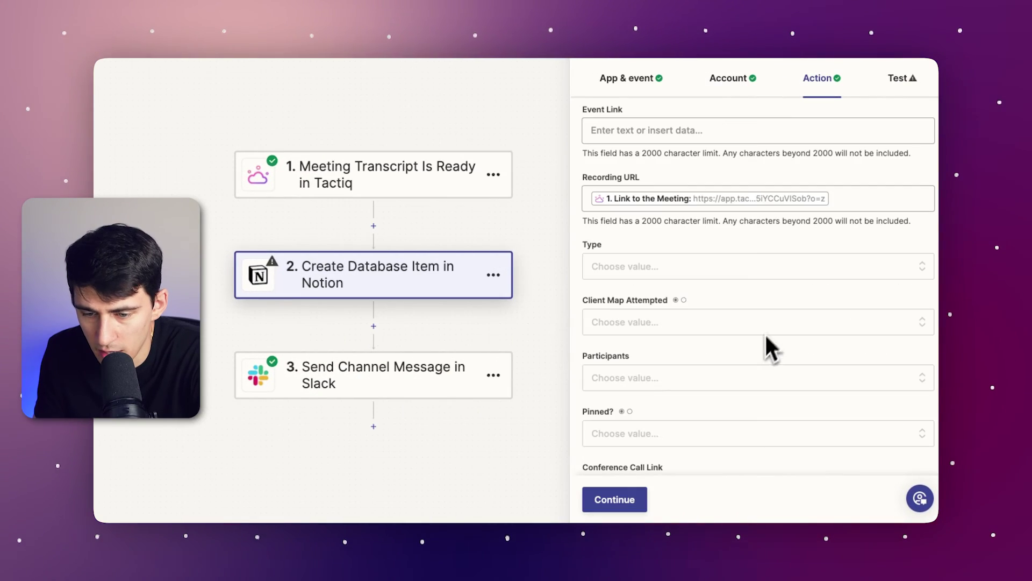
{"action": "left_click", "coordinate": [646, 498]}
{"action": "left_click", "coordinate": [693, 497]}
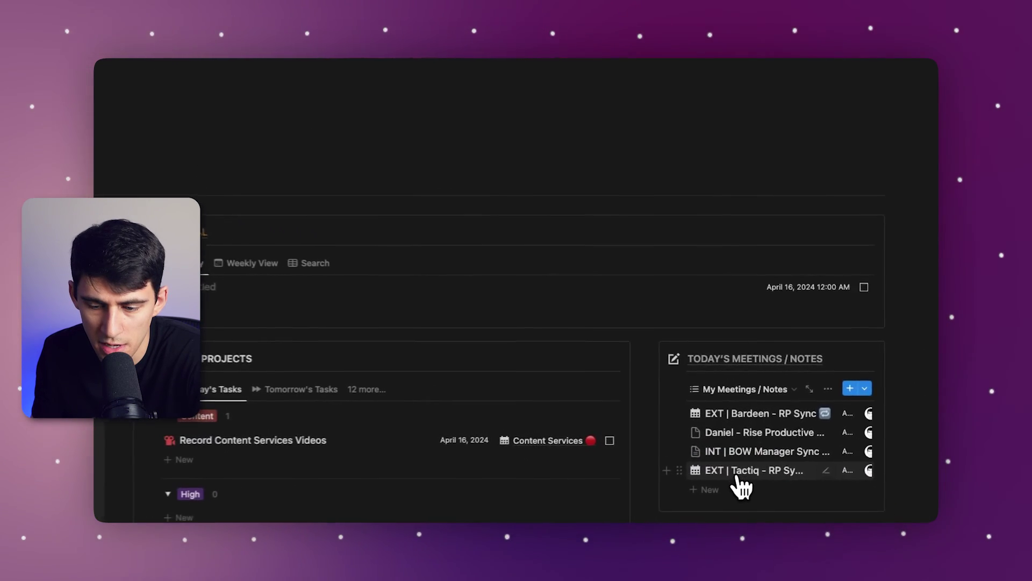
{"action": "left_click", "coordinate": [755, 468]}
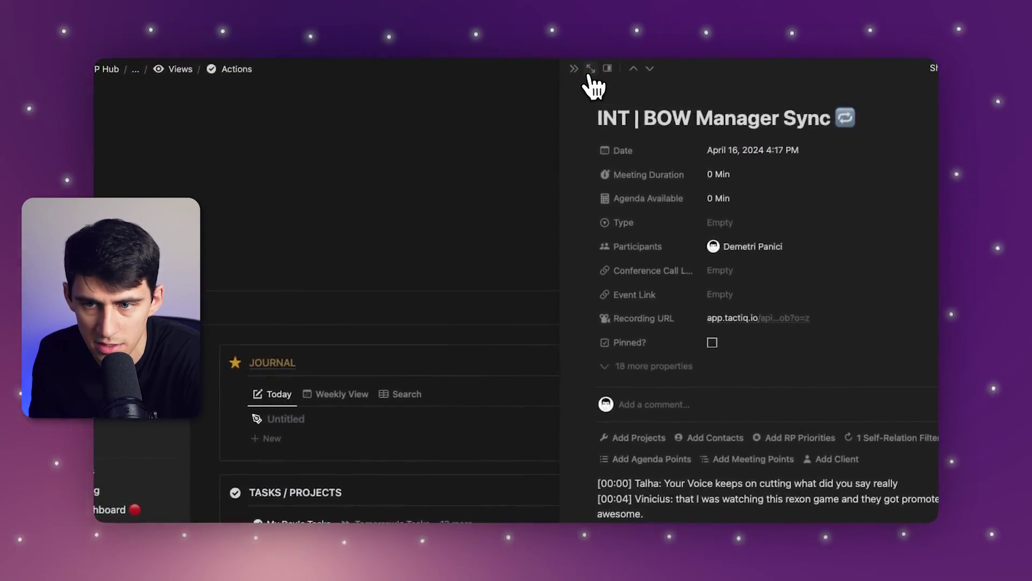
Step: Open the INT | BOW Manager Sync meeting note as a full page and examine its properties and full transcript
{"action": "left_click", "coordinate": [590, 68]}
{"action": "scroll", "coordinate": [473, 314], "scroll_direction": "down", "scroll_amount": 20}
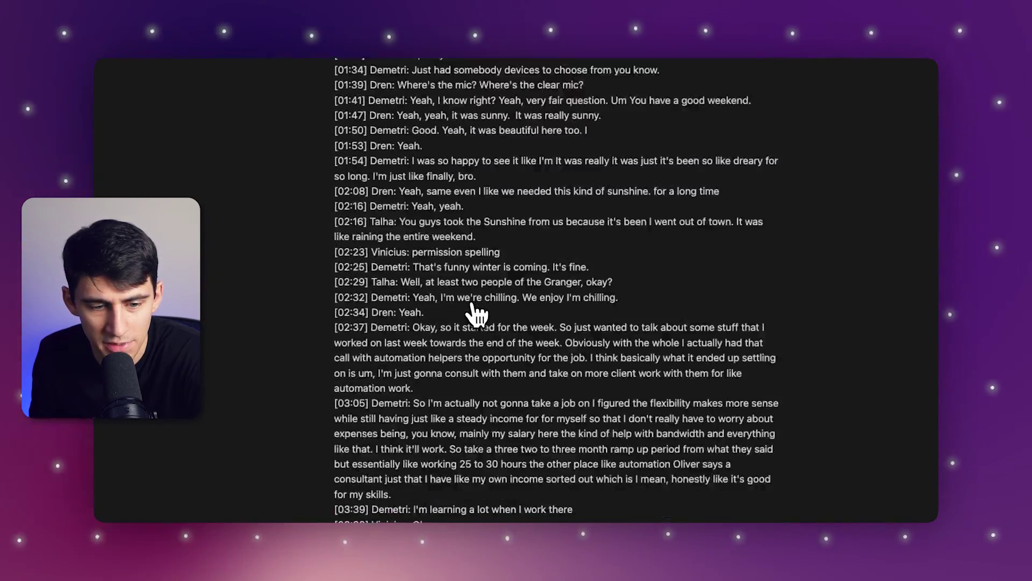
{"action": "scroll", "coordinate": [548, 328], "scroll_direction": "down", "scroll_amount": 20}
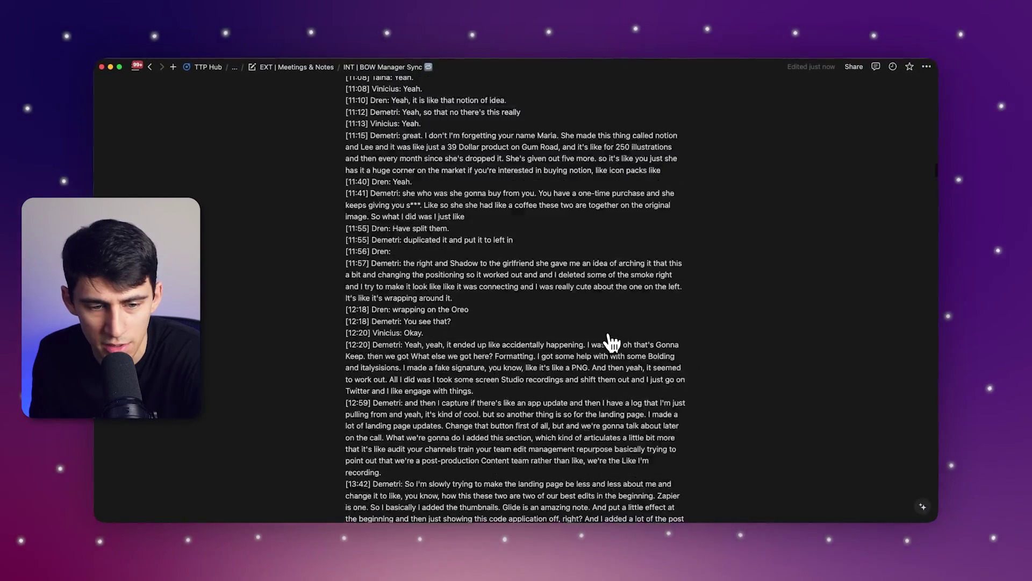
{"action": "scroll", "coordinate": [613, 340], "scroll_direction": "down", "scroll_amount": 20}
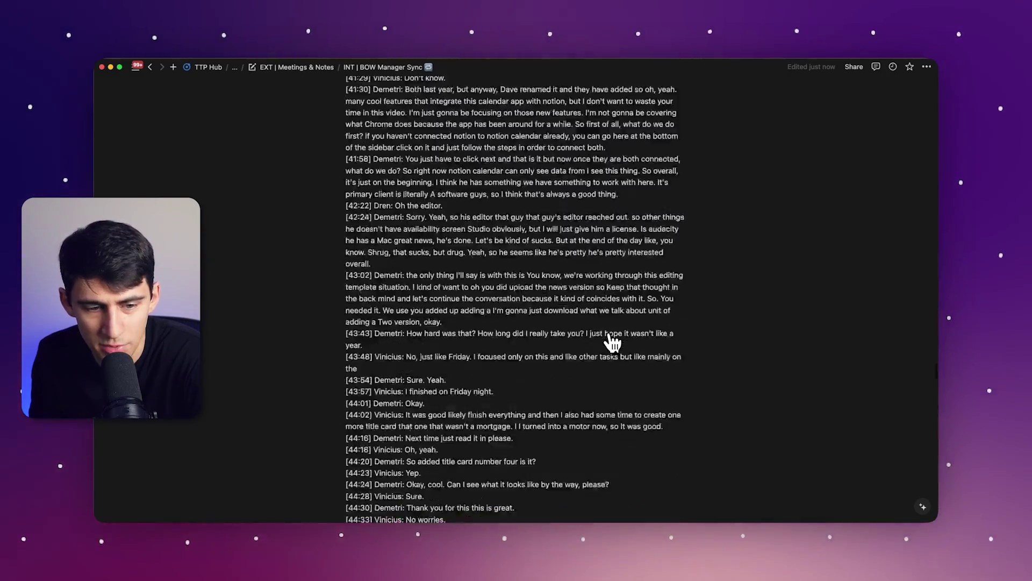
{"action": "scroll", "coordinate": [612, 341], "scroll_direction": "up", "scroll_amount": 20}
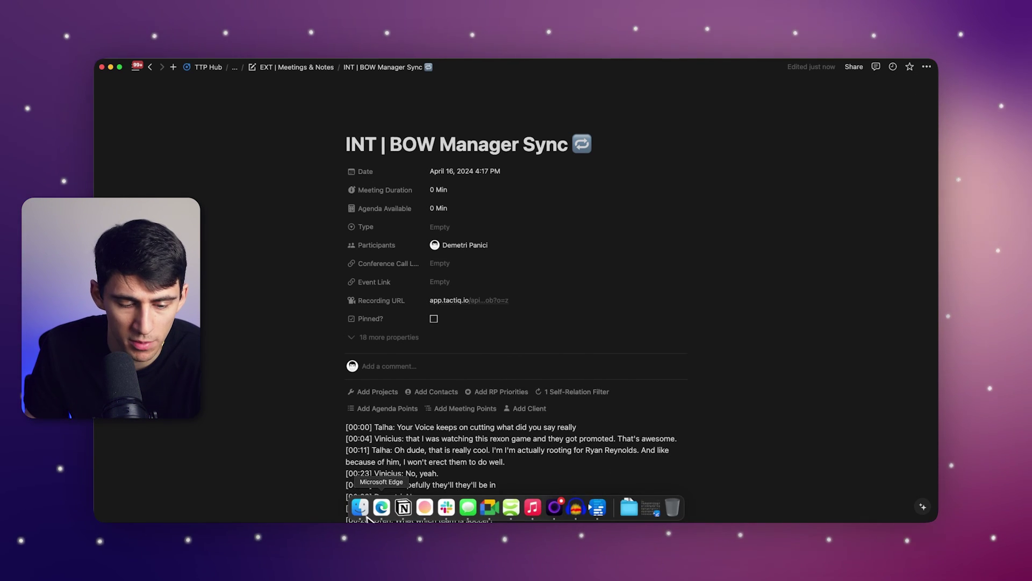
Step: Switch to Microsoft Edge, return to the Tactiq transcript Zap in Zapier, and close the page search for "date"
{"action": "left_click", "coordinate": [367, 516]}
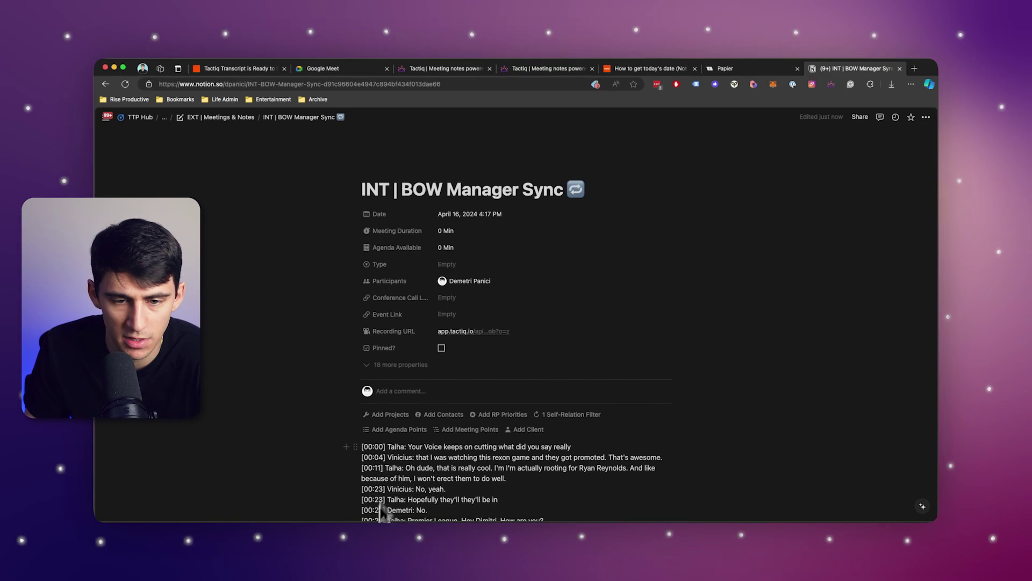
{"action": "left_click", "coordinate": [274, 68]}
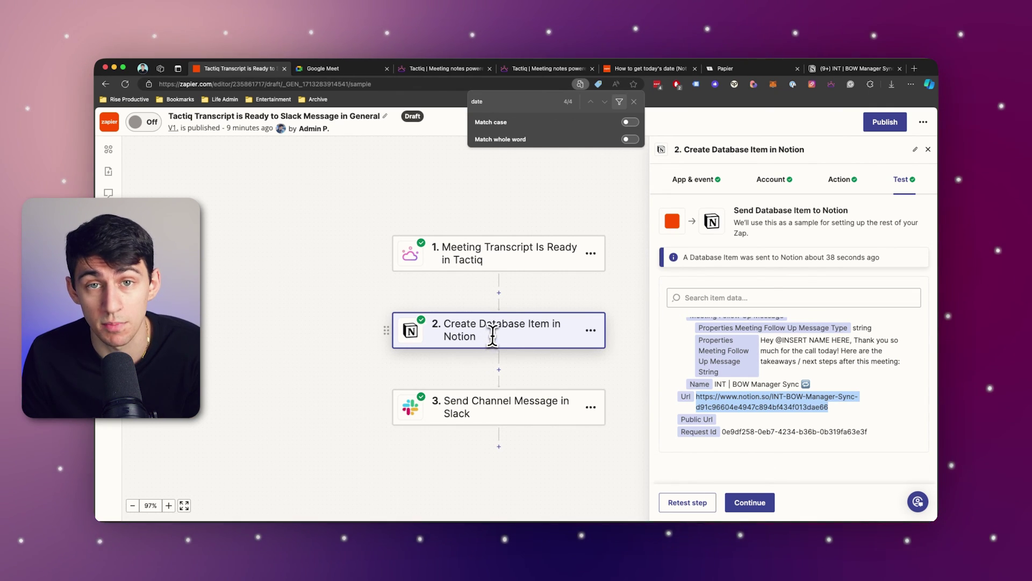
{"action": "key", "text": "Escape"}
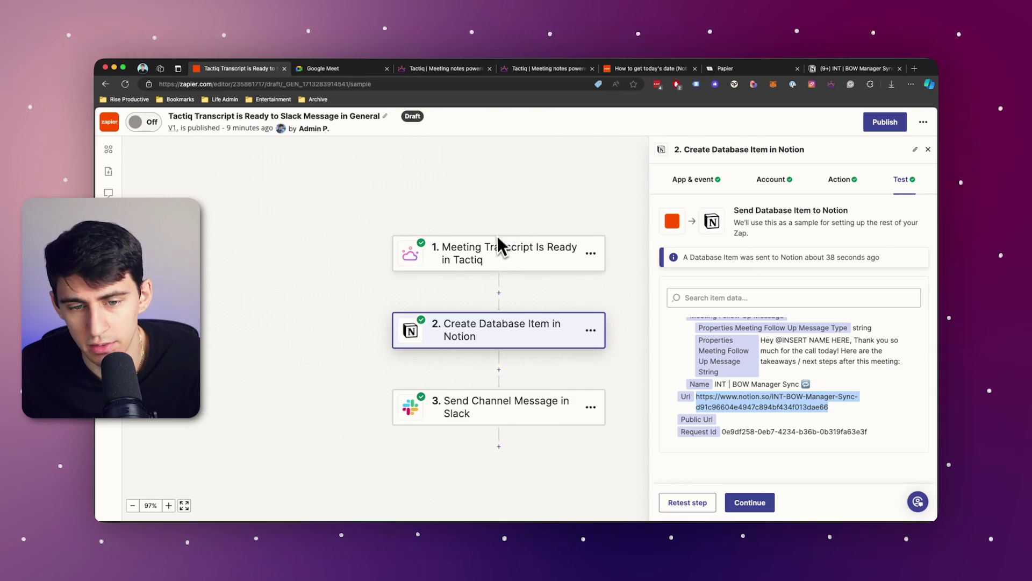